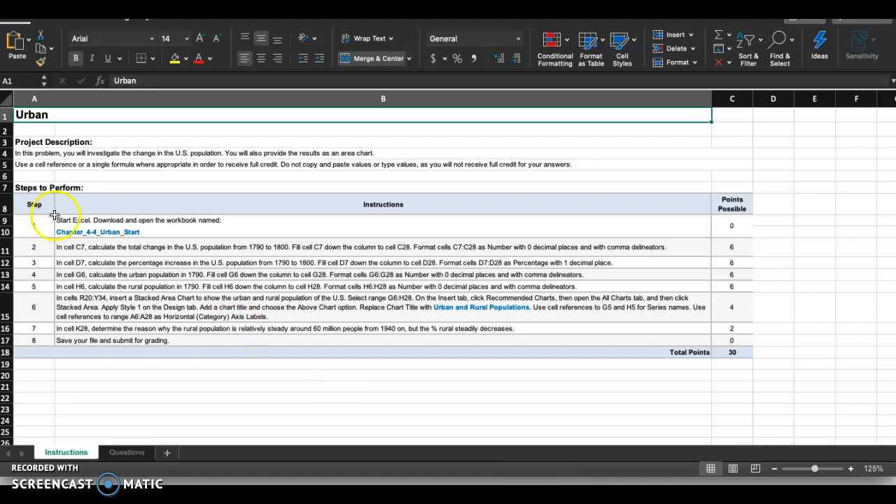
Step: Highlight the step 1 number in the instructions table with yellow fill
left_click(38, 226)
left_click(177, 63)
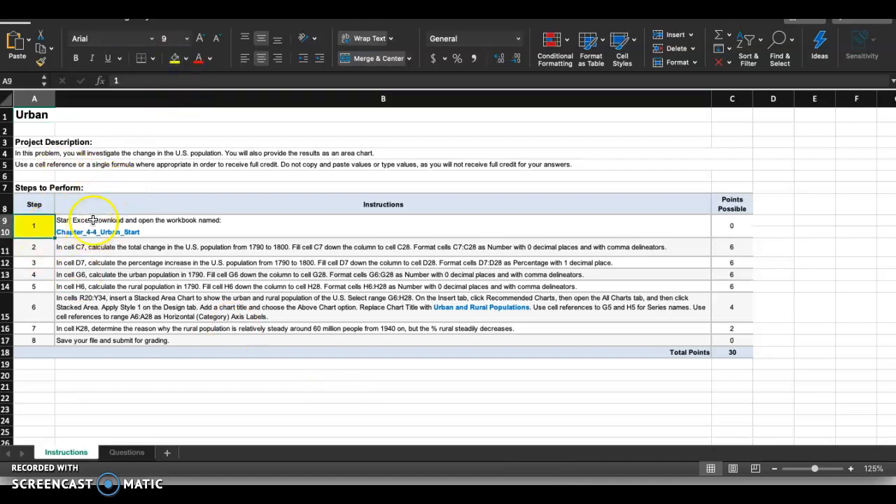
Step: Read the full step 2 instruction for the calculation, fill range and number format required in column C
scroll(90, 227, "up", 5)
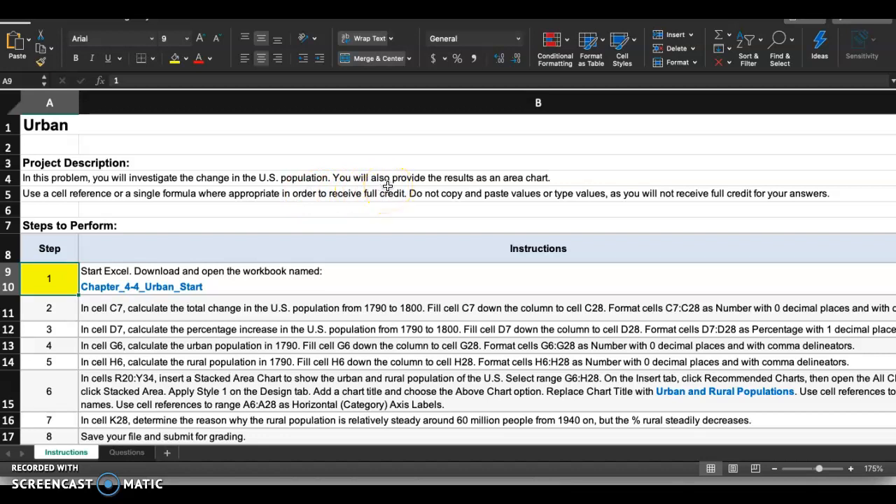
scroll(387, 186, "down", 1)
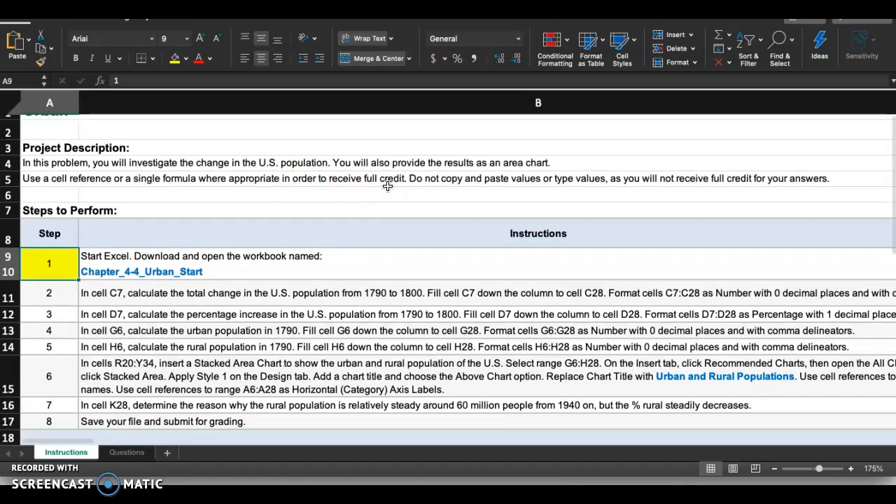
left_click(132, 293)
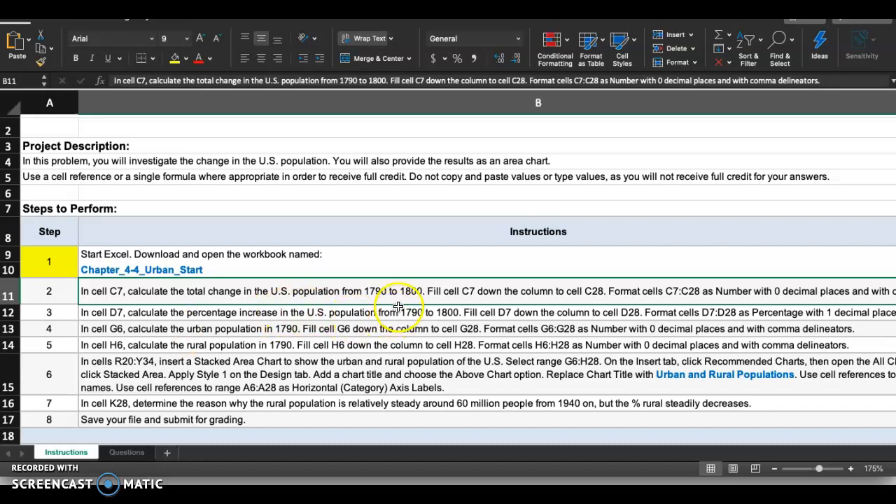
scroll(441, 294, "right", 2)
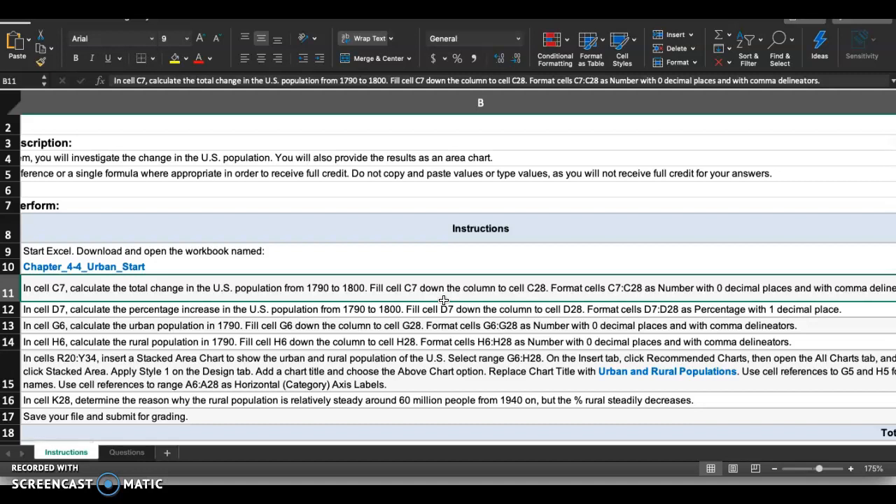
scroll(443, 299, "right", 3)
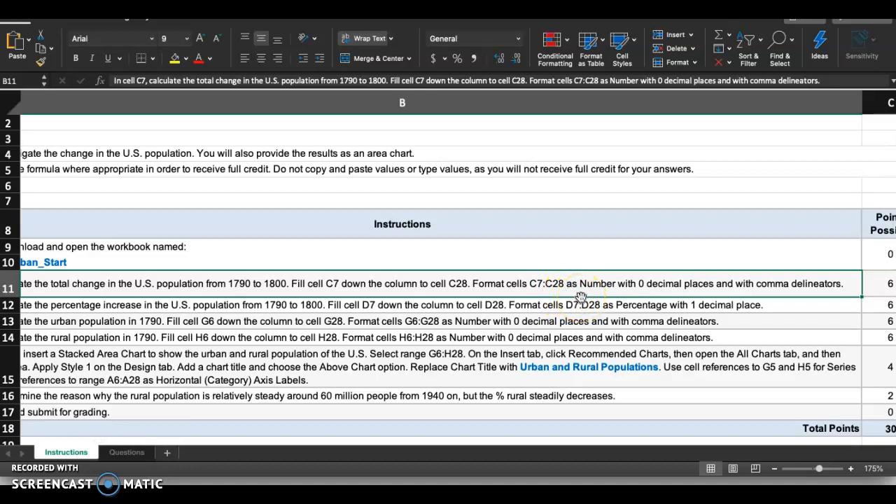
scroll(580, 297, "right", 2)
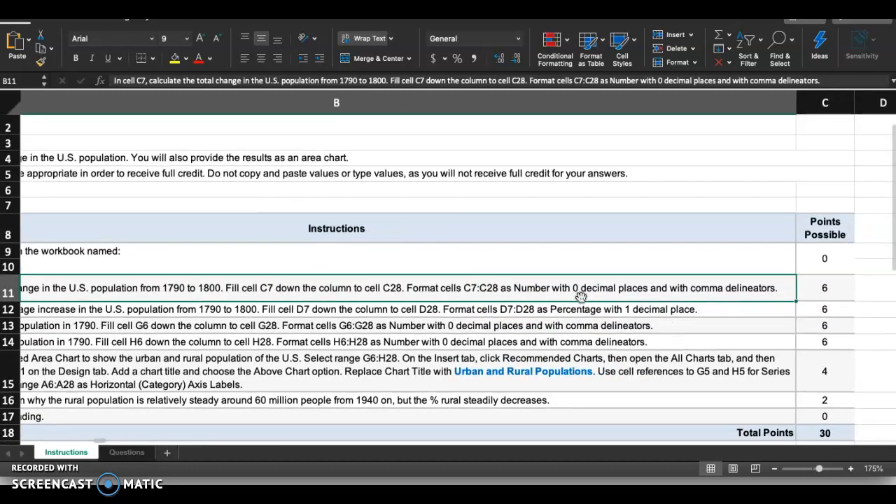
scroll(581, 297, "left", 5)
scroll(581, 298, "up", 1)
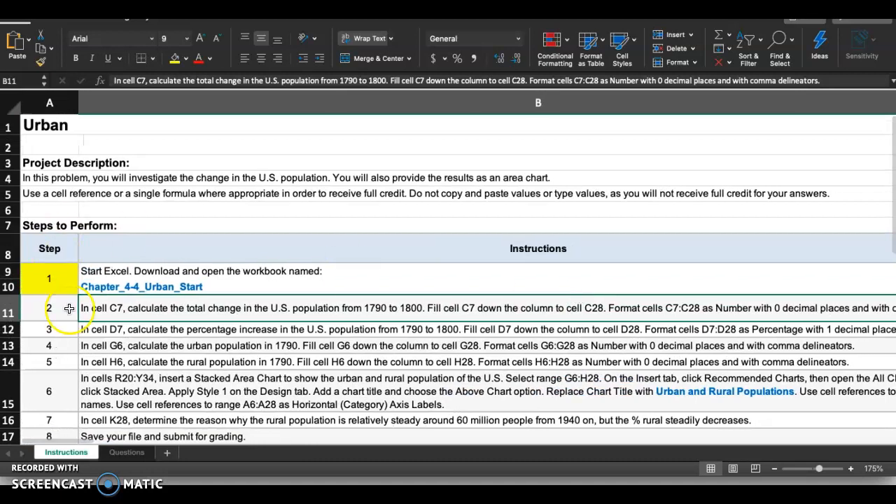
Step: On the Questions sheet, enter the formula =B7-B6 in cell C7 to calculate the population increase from 1790 to 1800
left_click(125, 453)
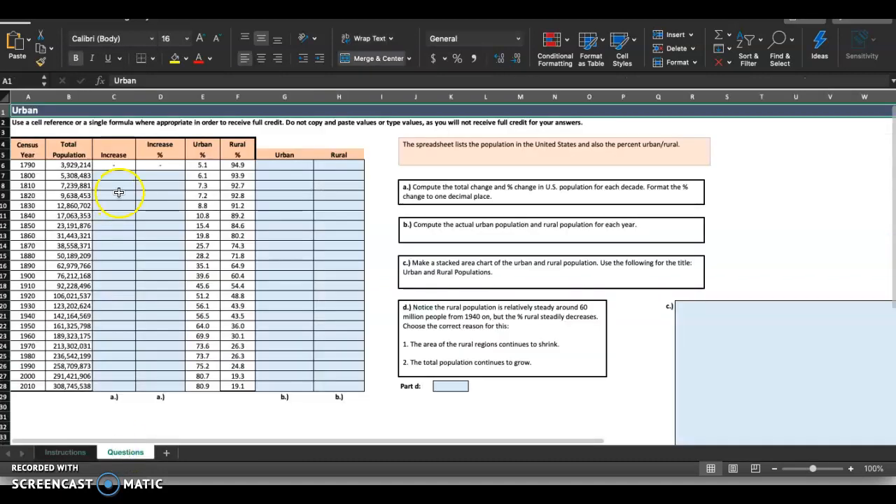
scroll(111, 185, "up", 5)
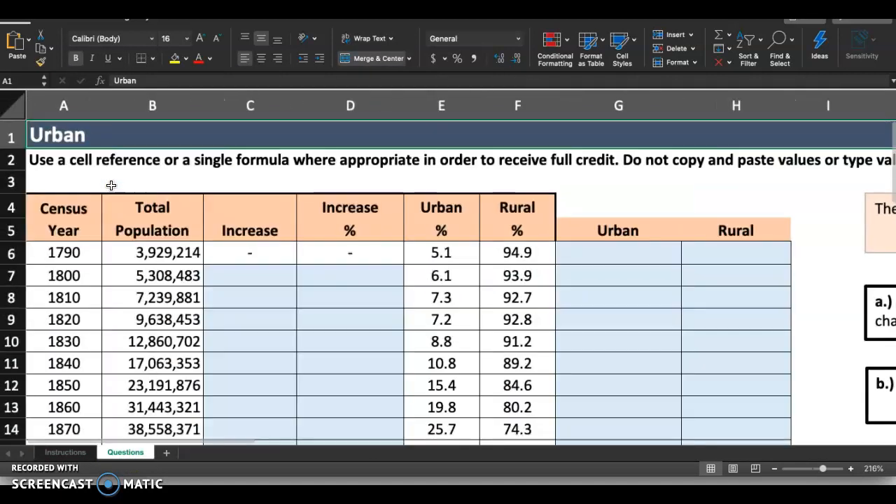
left_click(245, 267)
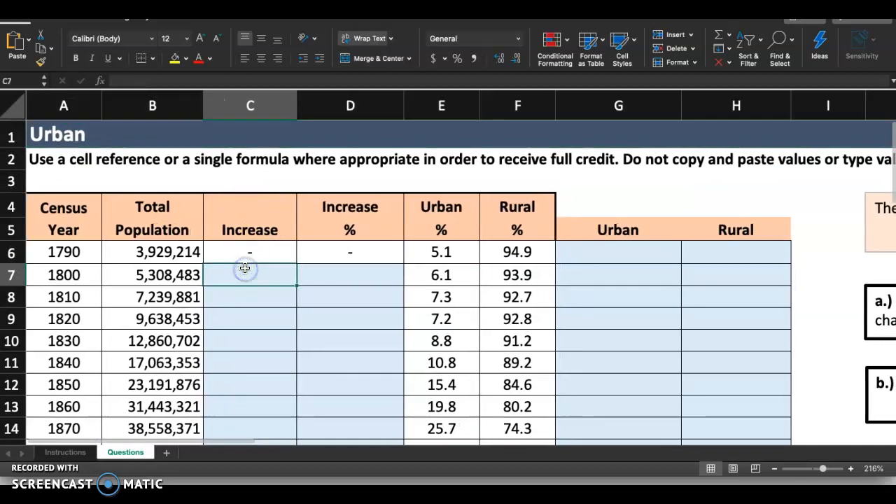
type("=")
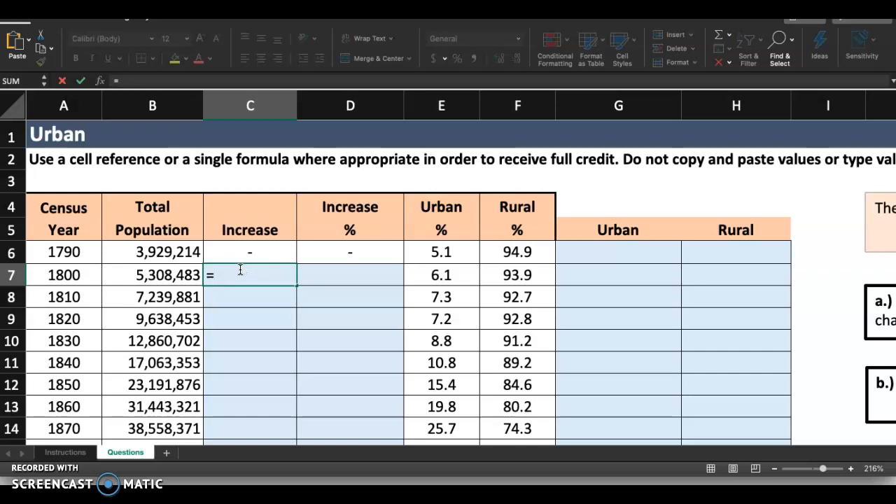
left_click(182, 275)
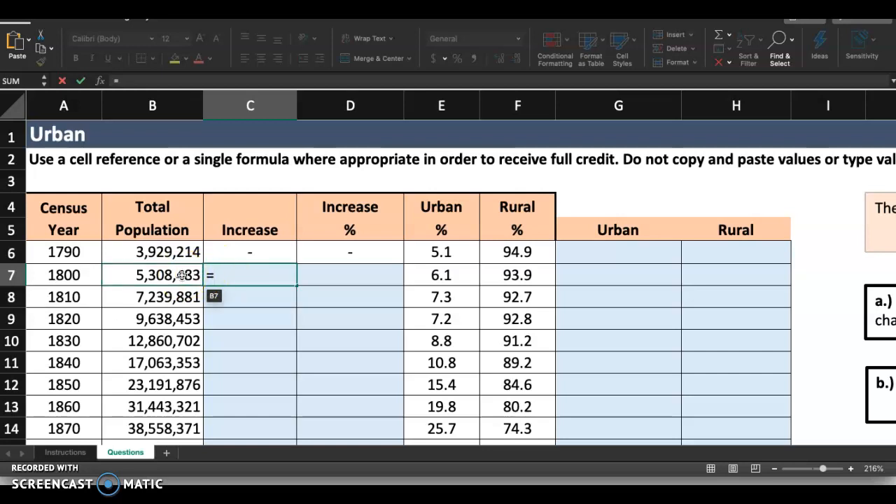
left_click(169, 276)
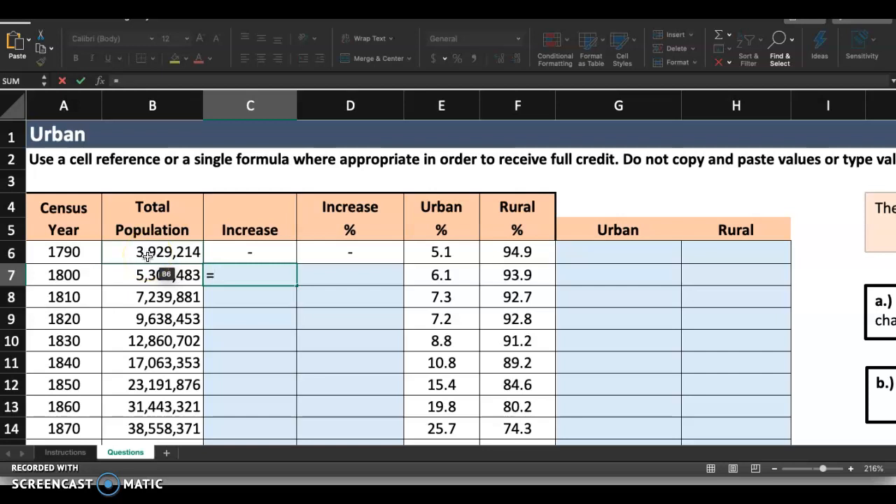
left_click(149, 275)
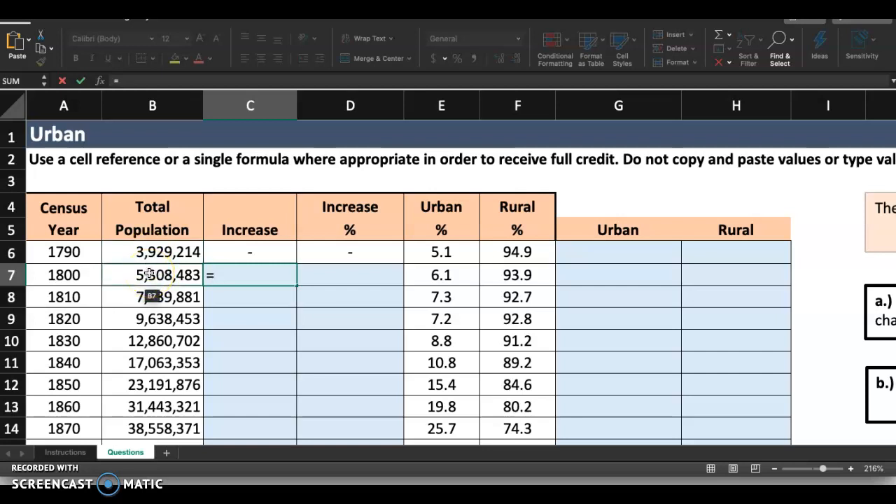
left_click(110, 277)
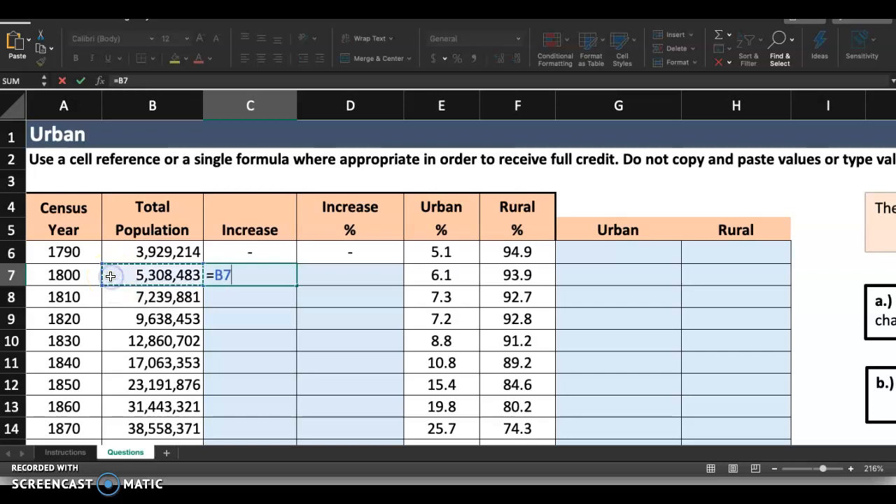
type("-")
left_click(117, 254)
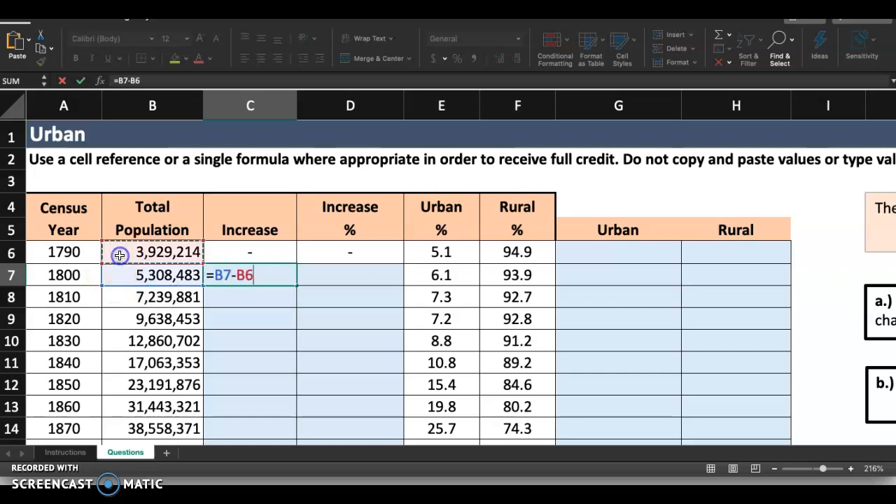
key("Return")
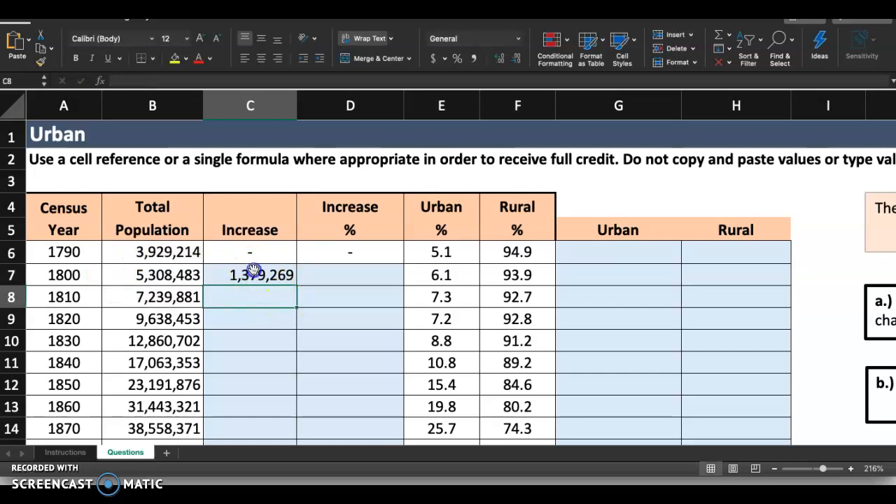
Step: Format cell C7 as Number with 0 decimal places
left_click(254, 275)
left_click(522, 43)
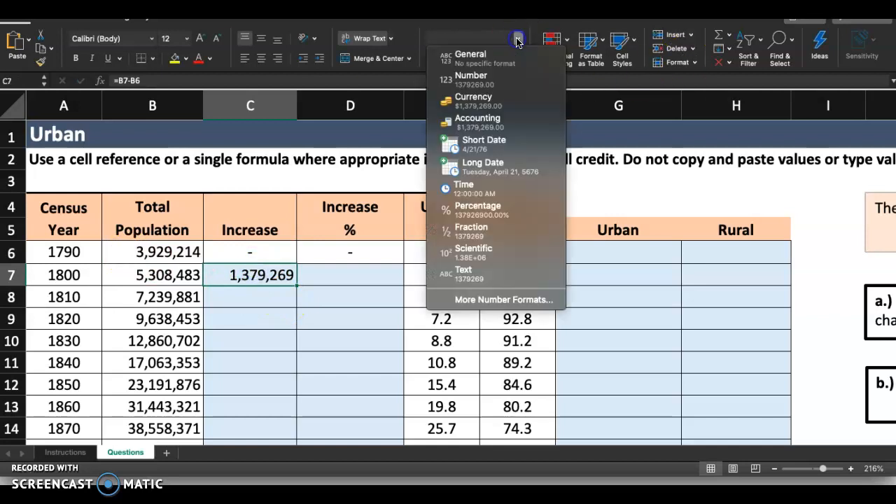
left_click(500, 81)
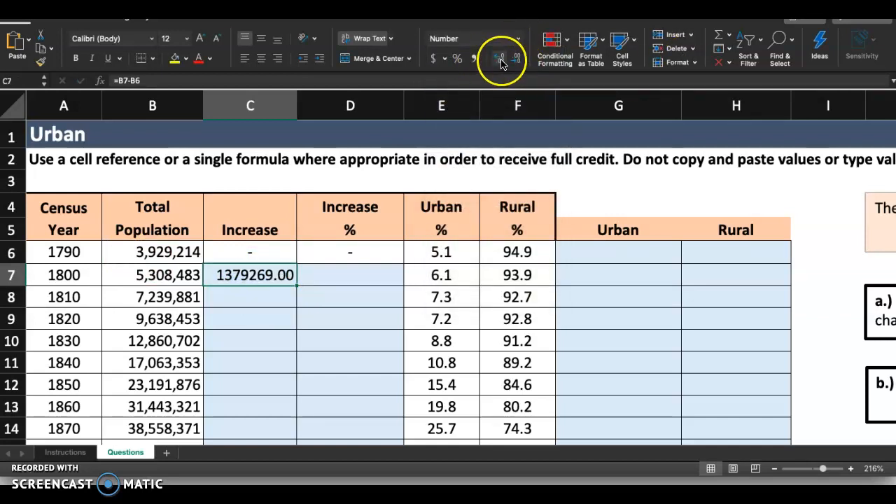
left_click(500, 58)
left_click(519, 58)
left_click(519, 58)
left_click(518, 58)
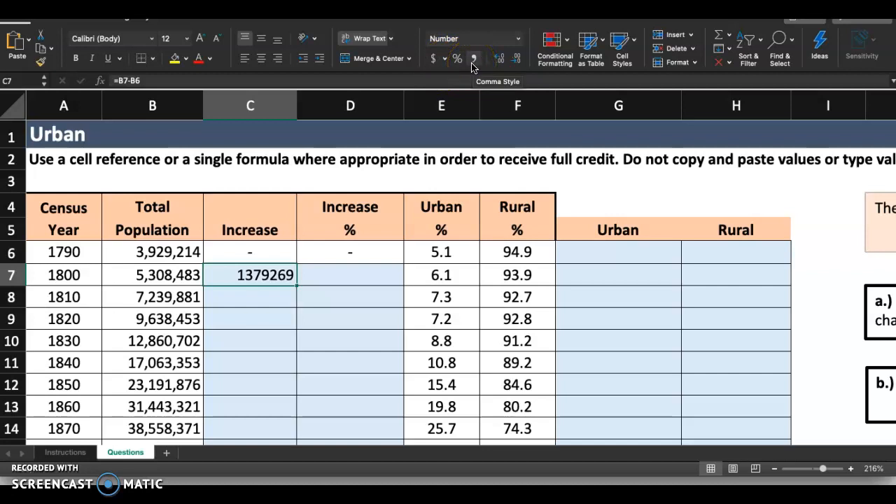
Step: Apply the comma style to cell C7 and remove its decimal places
left_click(473, 62)
left_click(516, 59)
left_click(517, 59)
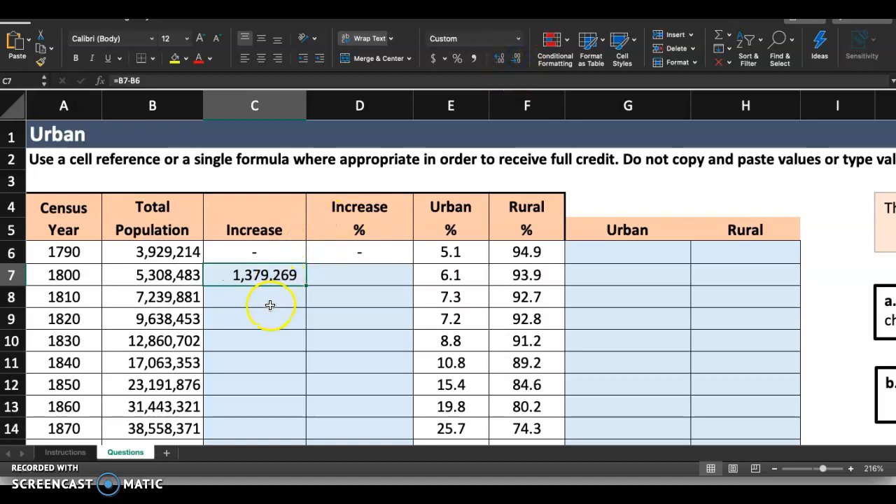
Step: Change the cell format of C7 from Custom to the Number category with 0 decimal places and the 1000 separator
right_click(256, 274)
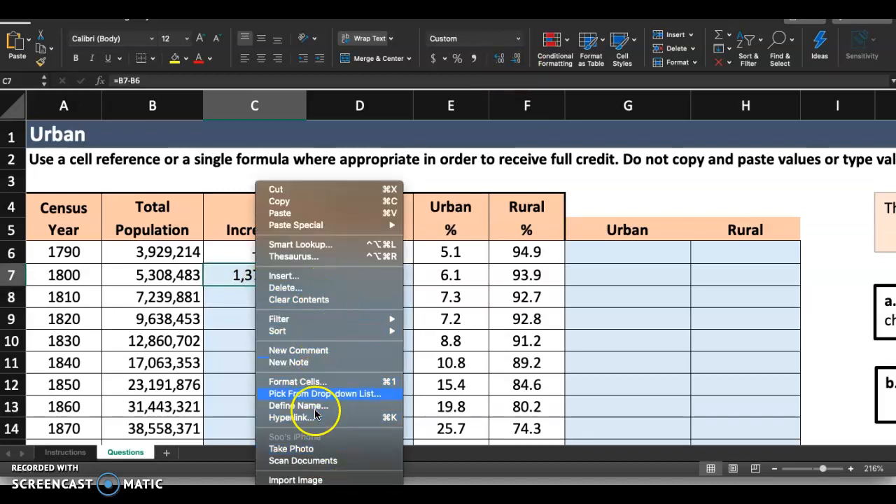
left_click(313, 384)
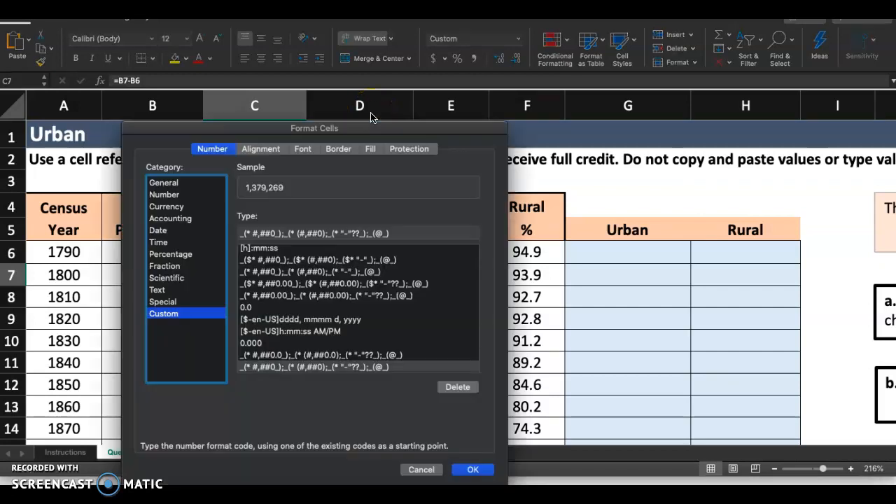
left_click(168, 196)
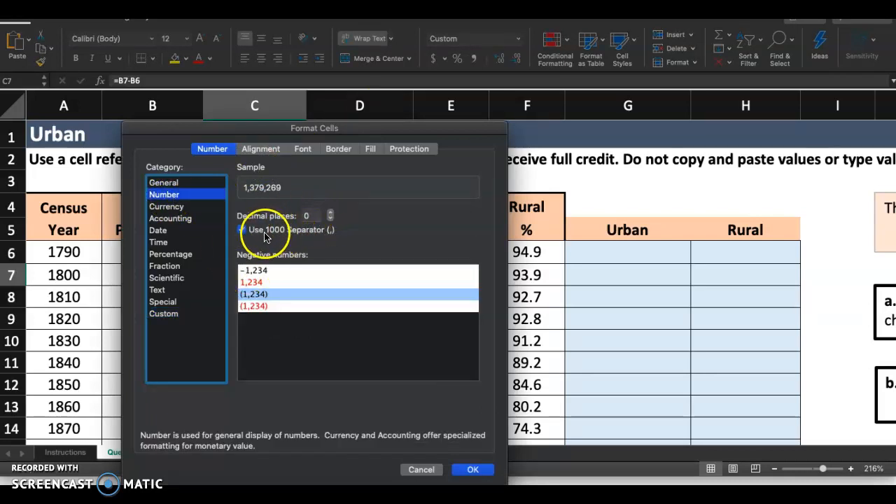
left_click(483, 471)
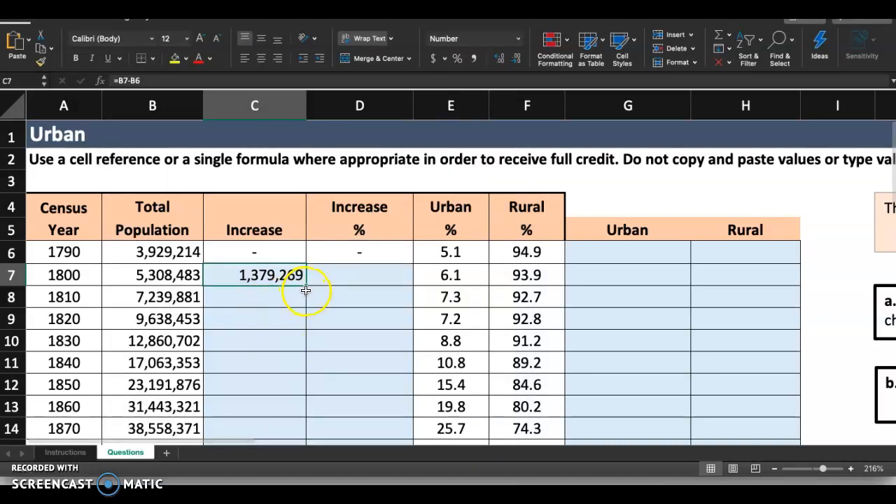
Step: Fill the increase formula from C7 down the column to C28
left_click_drag(304, 284, 293, 372)
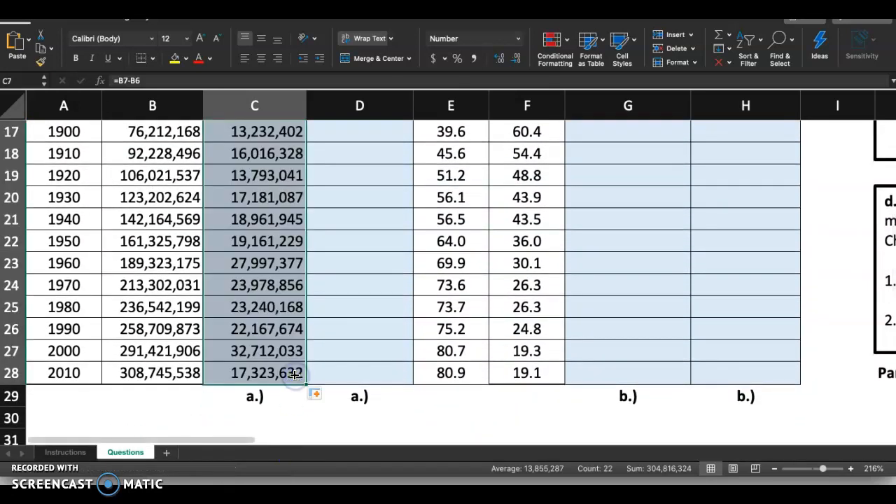
scroll(294, 374, "up", 6)
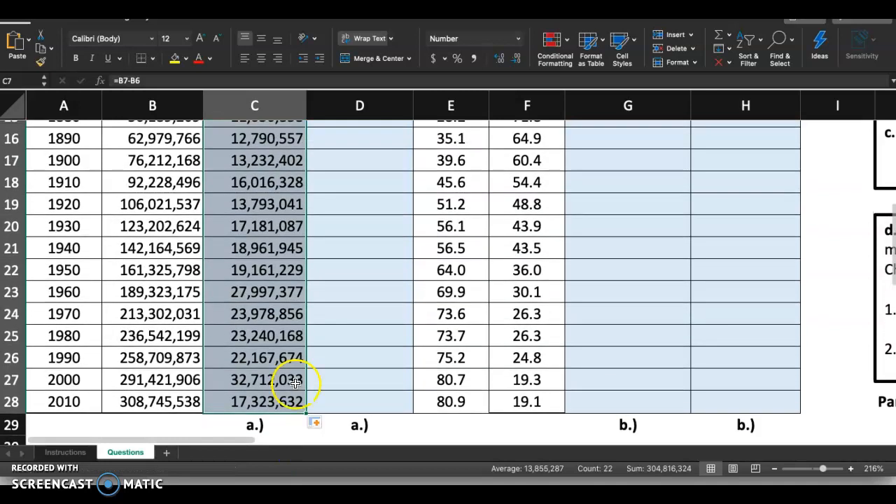
scroll(296, 392, "up", 3)
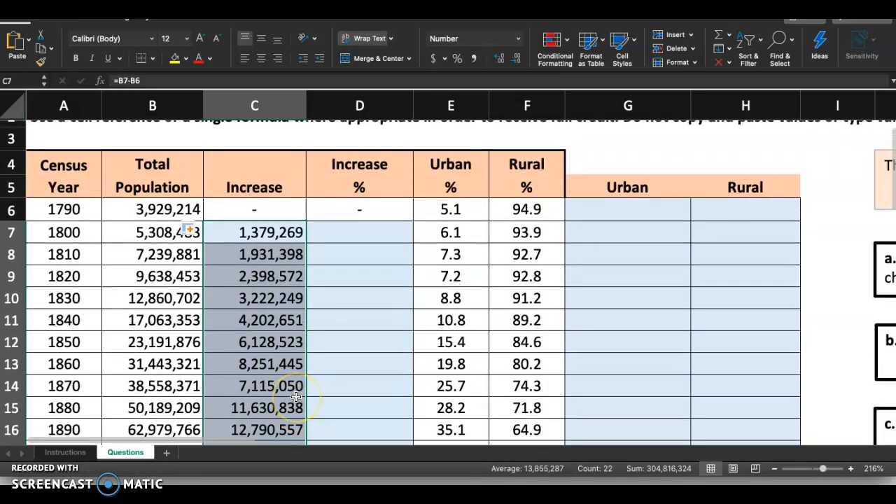
scroll(296, 396, "up", 2)
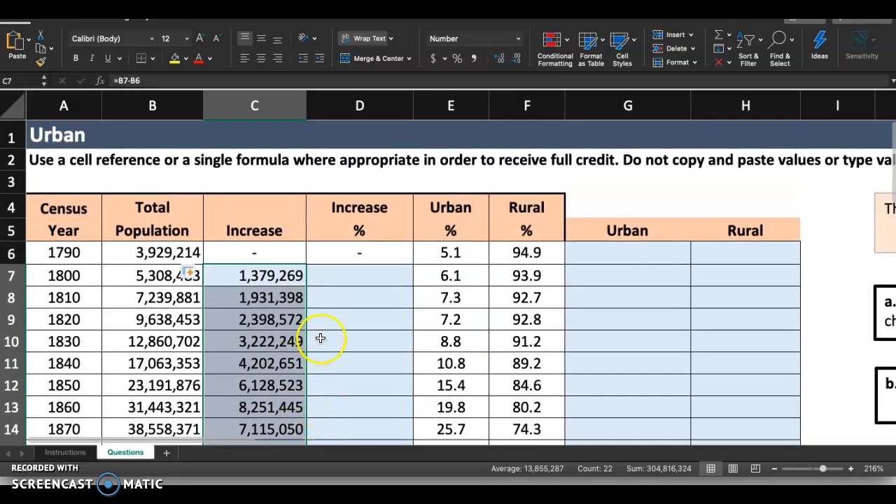
left_click(323, 294)
Step: Highlight the step 2 number on the Instructions sheet with yellow fill
left_click(70, 453)
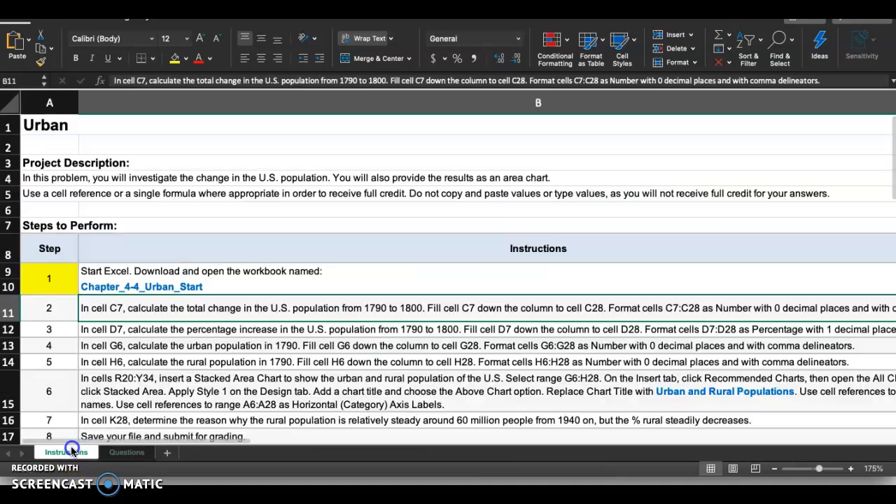
left_click(70, 313)
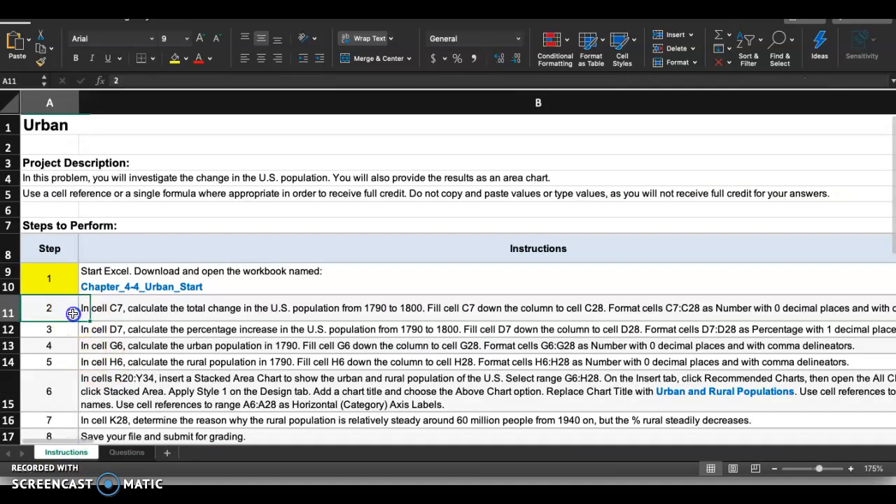
left_click(174, 58)
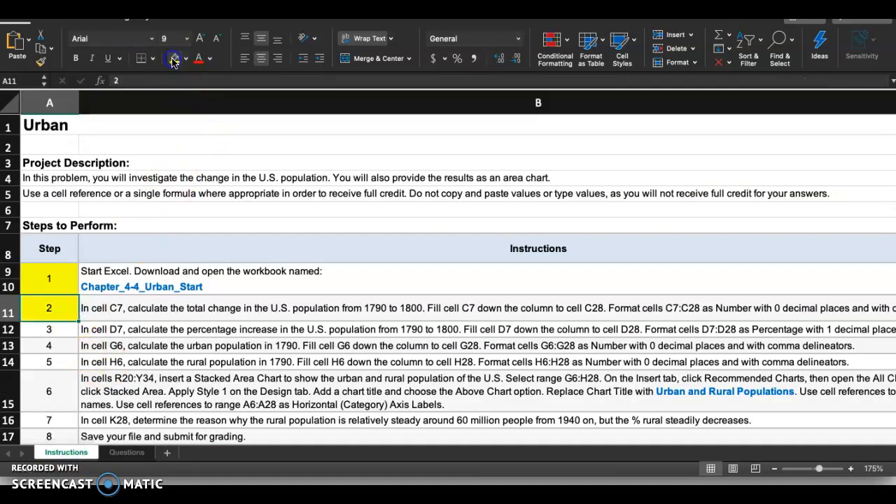
Step: Read the step 3 instruction for the percentage increase calculation, fill range and format required in column D
left_click(50, 330)
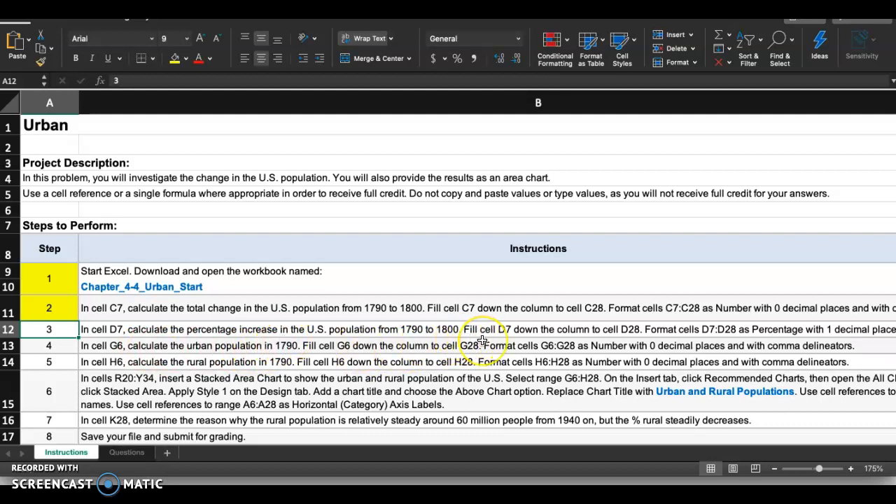
scroll(468, 339, "right", 2)
scroll(469, 339, "down", 1)
scroll(481, 339, "right", 1)
scroll(482, 339, "down", 1)
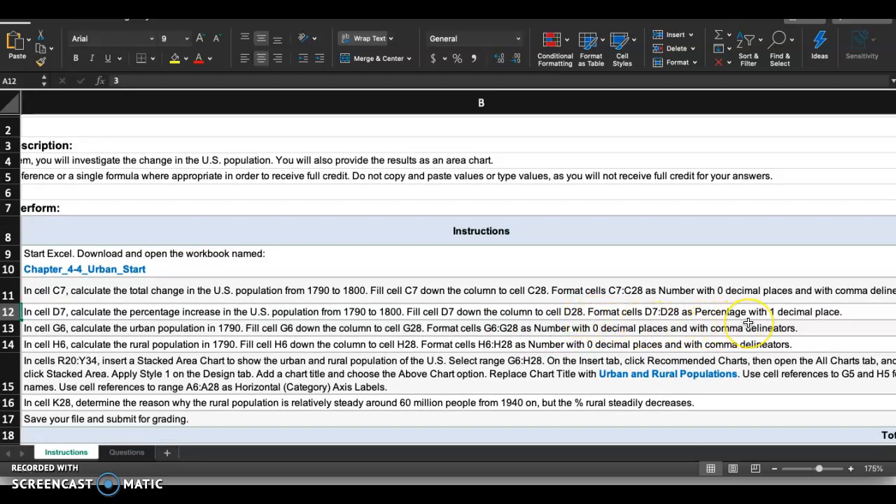
Step: Begin a formula in cell D7 of the Questions sheet for the percentage increase
scroll(748, 323, "left", 3)
scroll(747, 324, "up", 2)
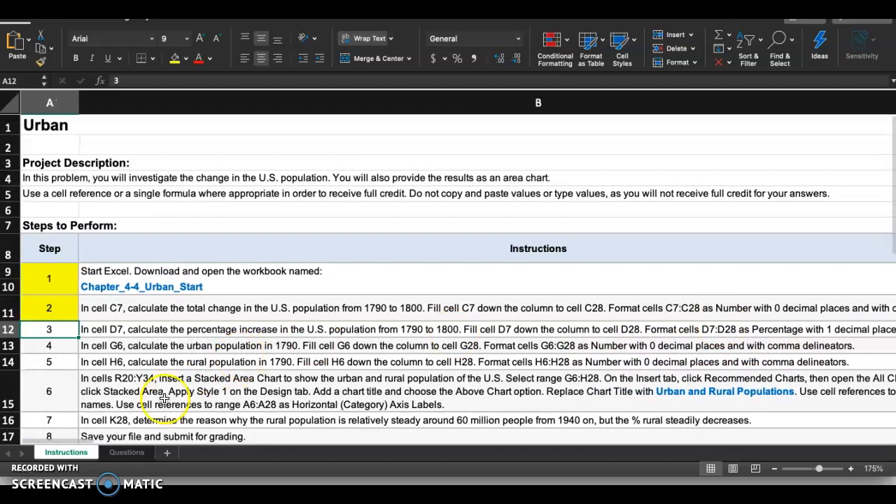
left_click(128, 456)
left_click(344, 278)
type("=")
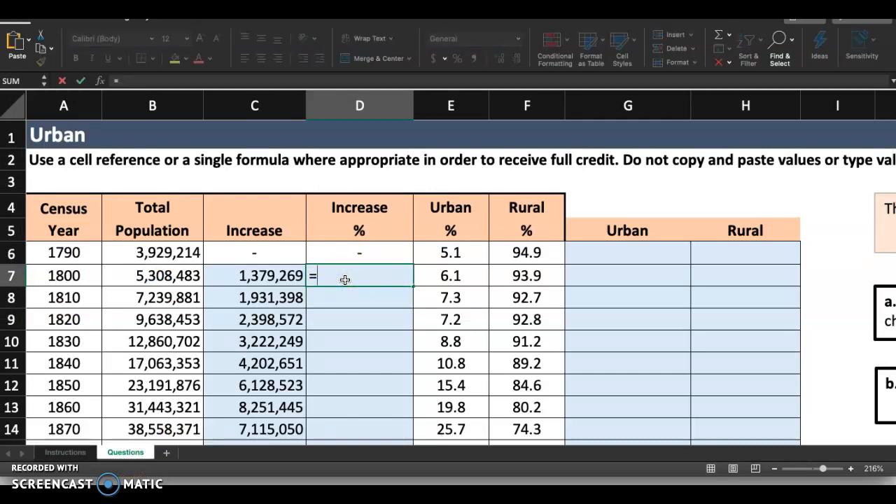
type("(")
left_click(170, 275)
type("_")
key("BackSpace")
left_click(167, 257)
type("-")
left_click(160, 252)
type(")/")
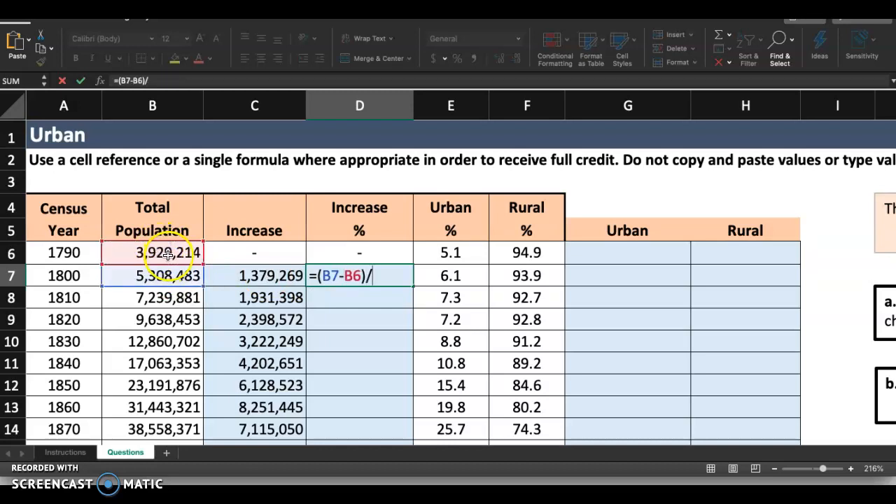
left_click(162, 250)
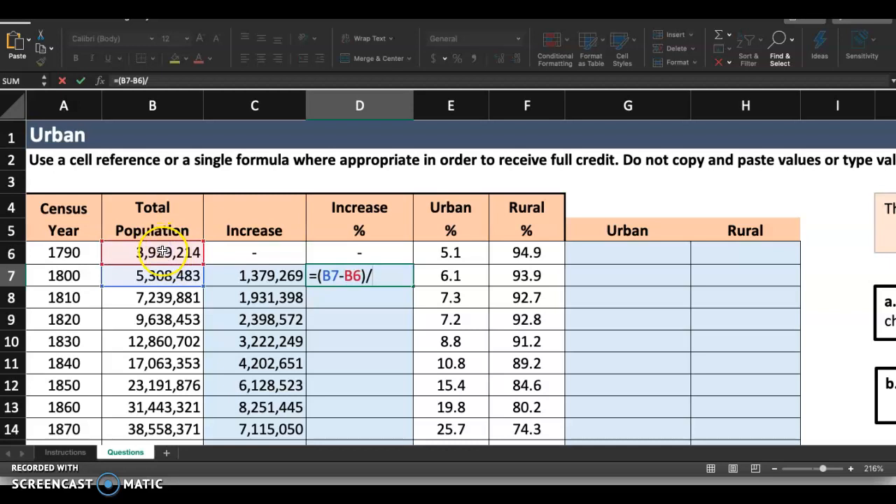
left_click(155, 252)
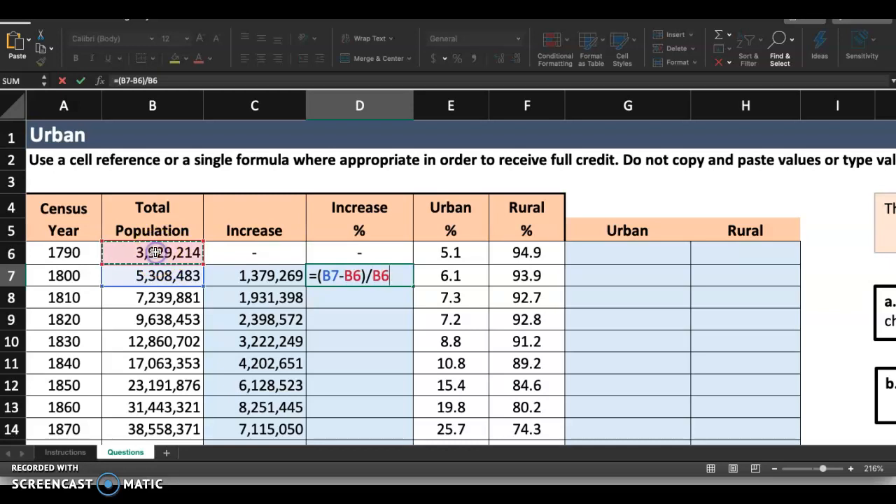
key("BackSpace")
key("BackSpace")
key("BackSpace")
key("BackSpace")
key("BackSpace")
key("BackSpace")
key("BackSpace")
key("BackSpace")
key("BackSpace")
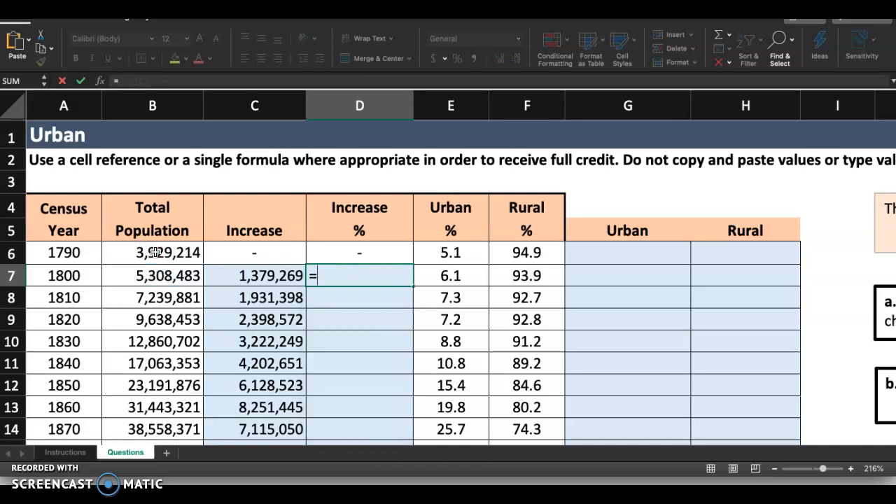
Step: Complete the percentage increase formula in D7 as =C7/B6
left_click(272, 277)
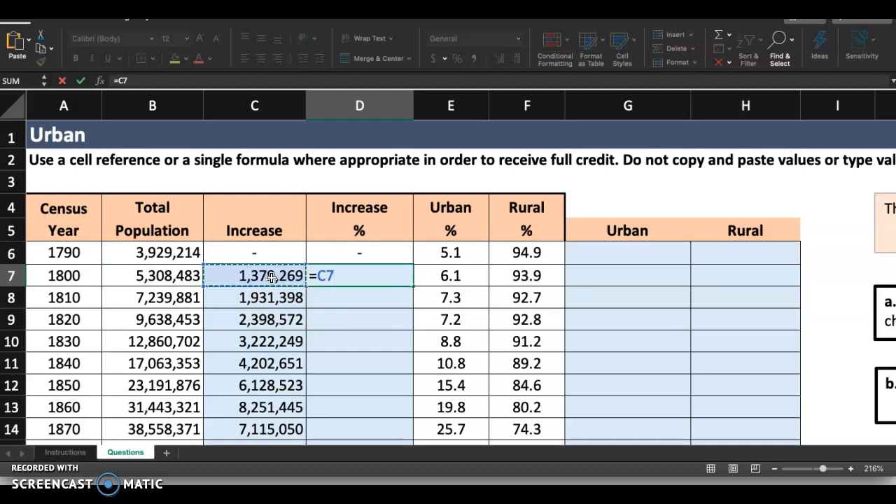
type("/")
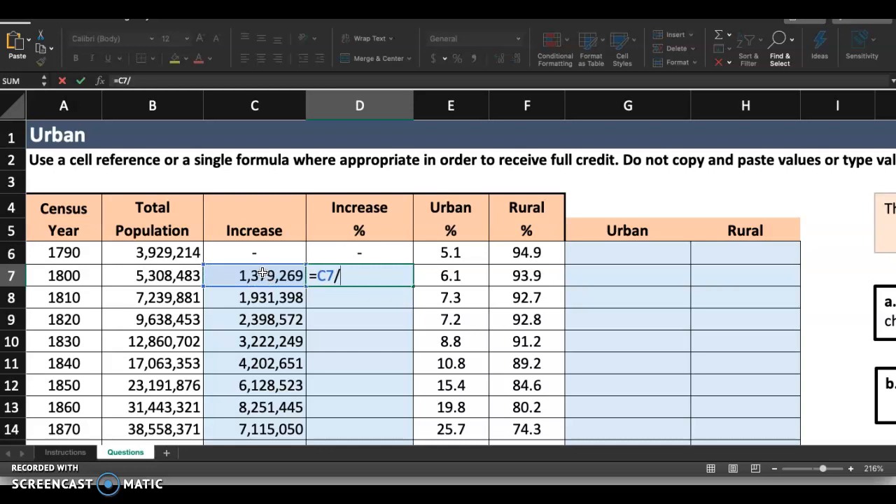
left_click(171, 254)
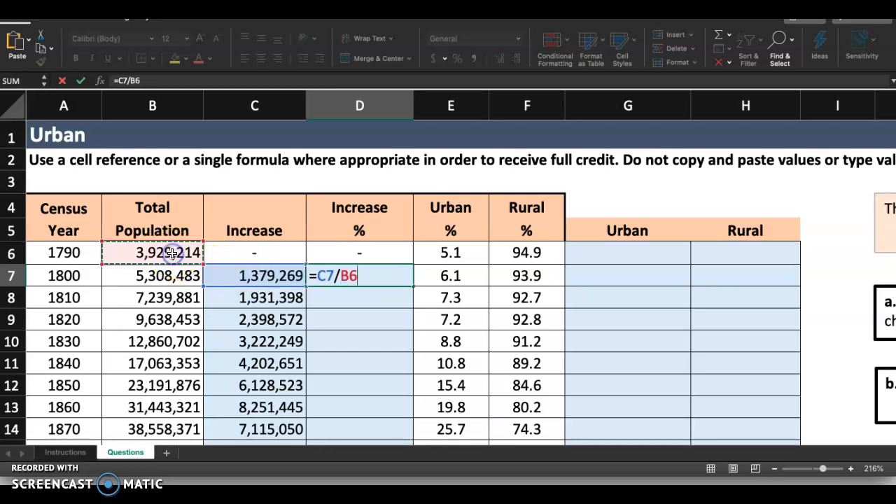
key("Return")
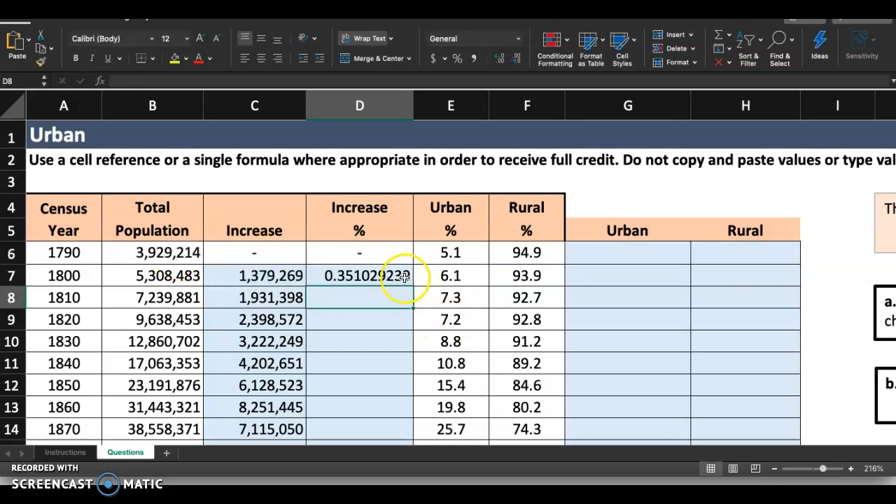
Step: Format cell D7 as Percentage with 1 decimal place, as the step 3 instruction requires
left_click(402, 278)
left_click(519, 38)
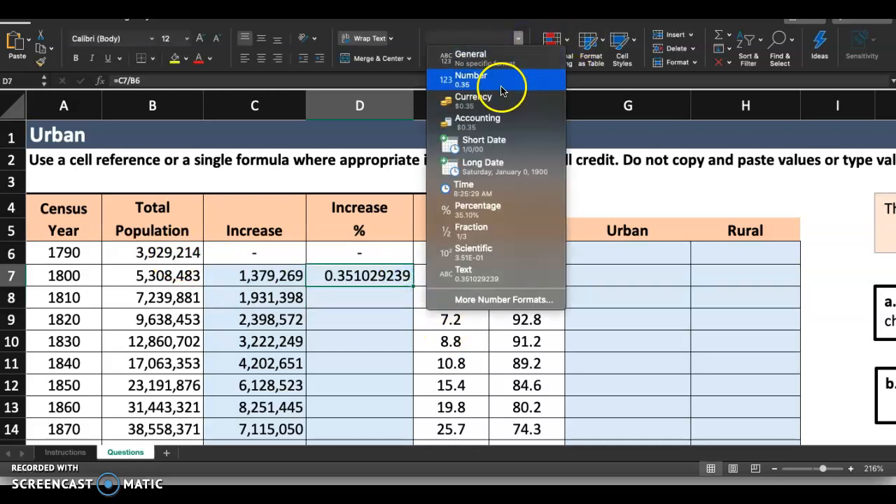
left_click(491, 210)
left_click(517, 60)
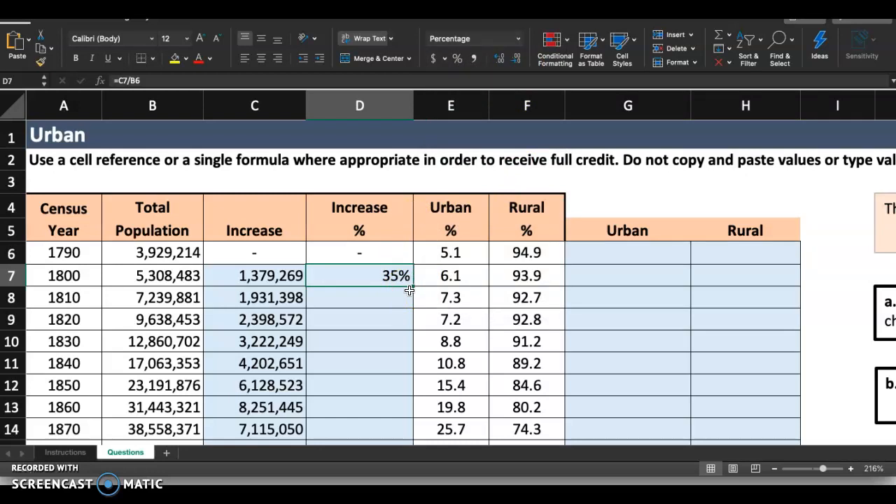
left_click(65, 452)
scroll(801, 354, "right", 2)
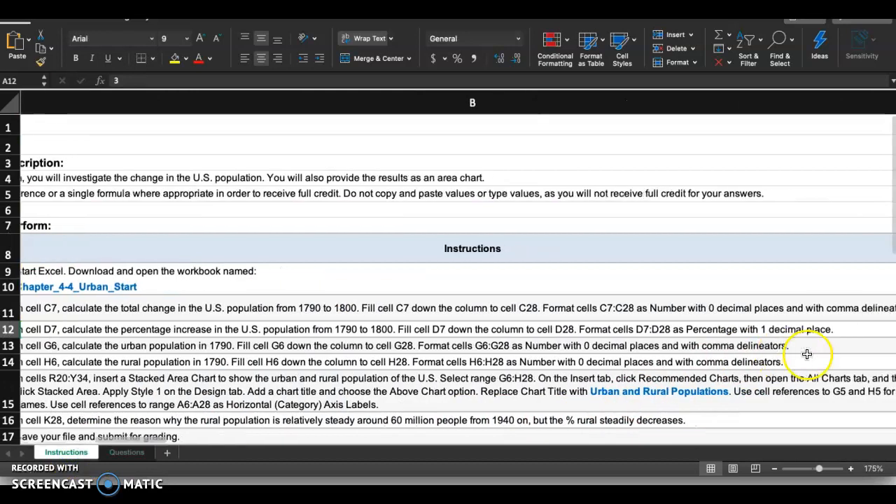
left_click(126, 452)
left_click(383, 274)
left_click(517, 62)
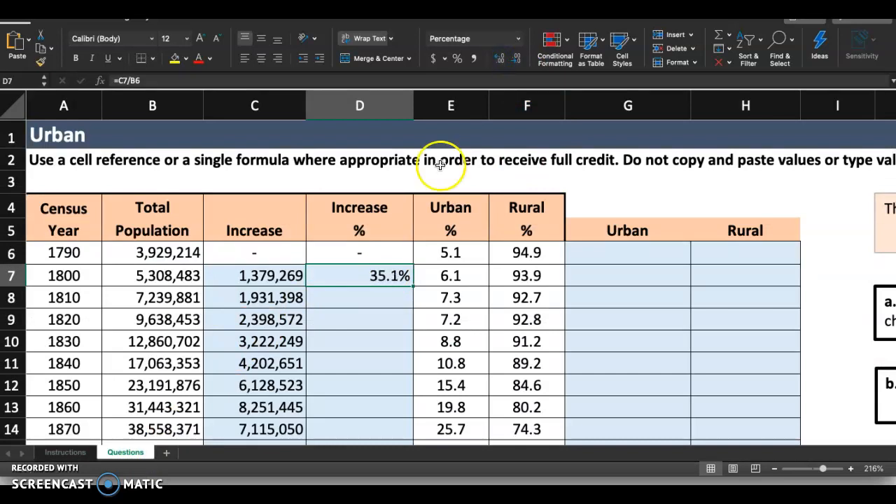
Step: Fill the percentage increase formula from D7 down the column to D28
left_click_drag(414, 287, 402, 380)
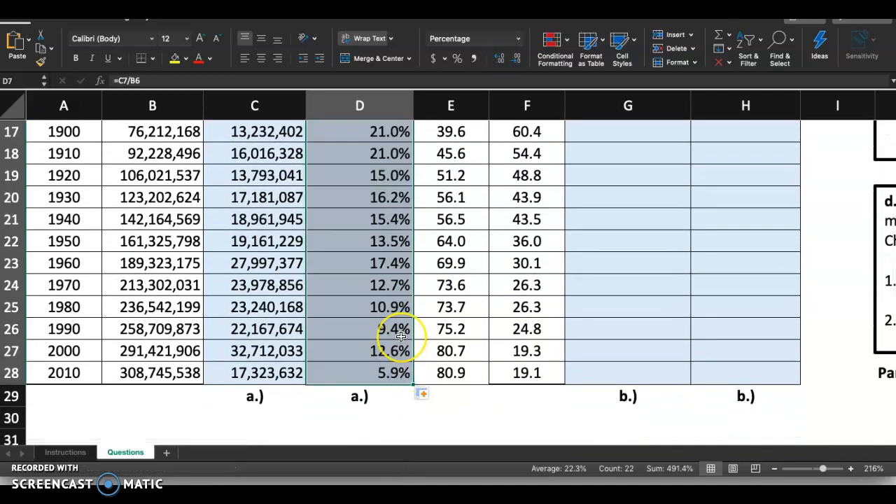
scroll(401, 336, "up", 1)
scroll(400, 336, "up", 8)
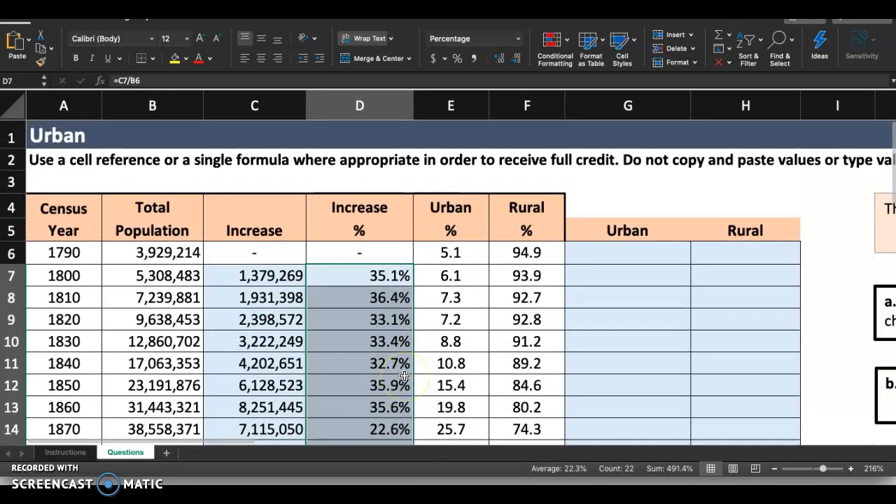
left_click(377, 321)
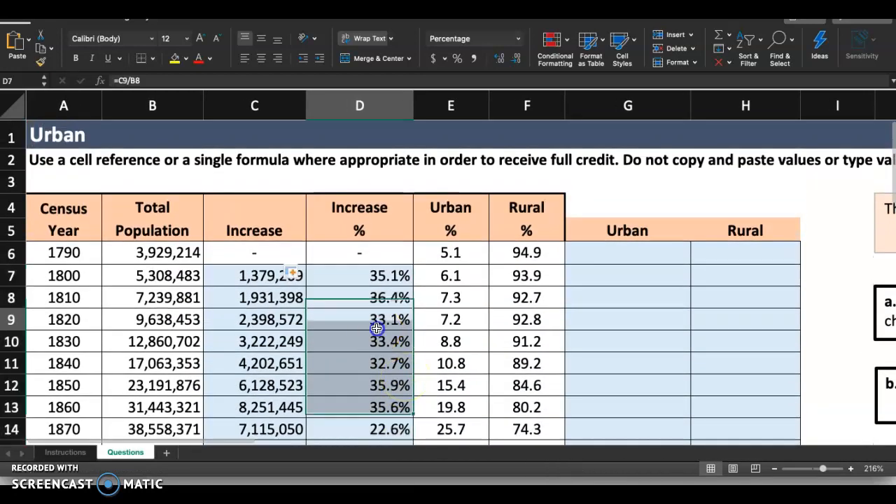
Step: Highlight the step 3 number on the Instructions sheet with yellow fill
left_click(65, 452)
scroll(35, 359, "left", 3)
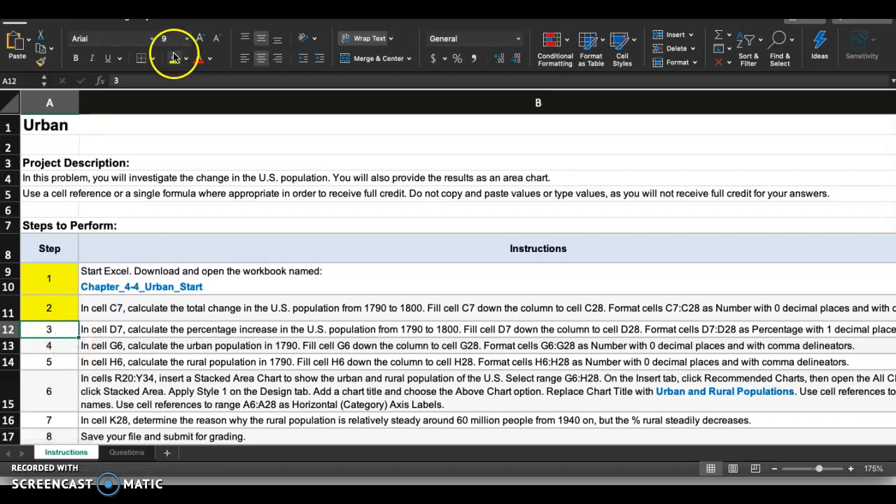
scroll(105, 293, "down", 3)
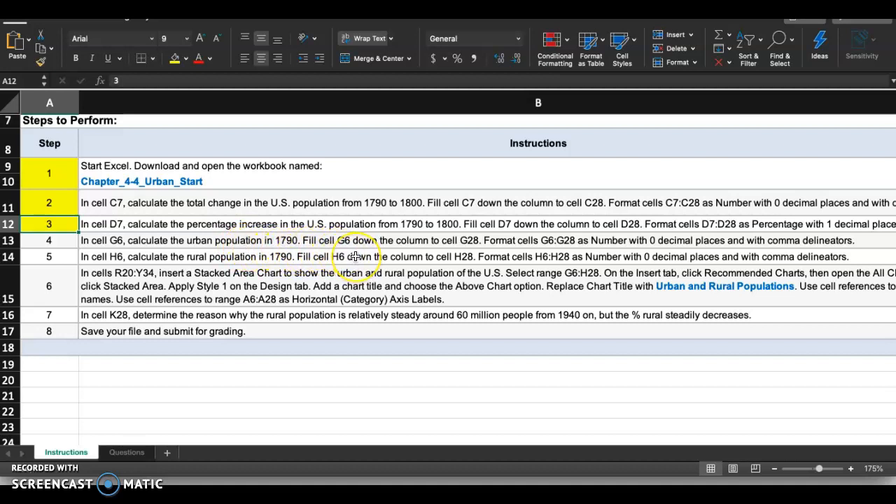
Step: Read the step 4 instruction for the urban population calculation, fill range and number format required in column G
scroll(356, 256, "right", 1)
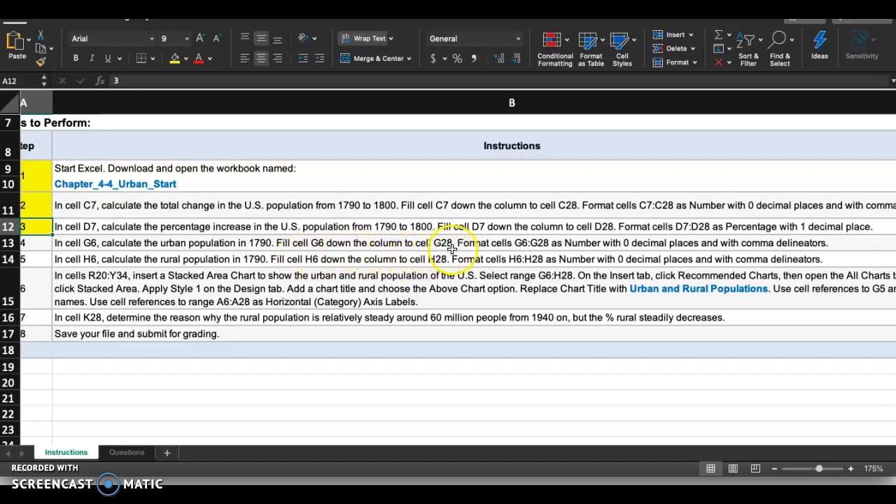
scroll(518, 249, "right", 2)
scroll(518, 248, "down", 1)
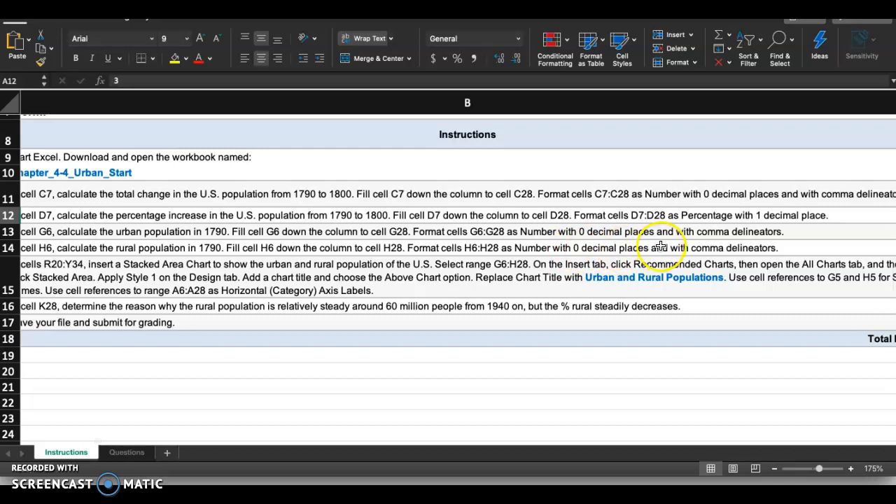
scroll(344, 216, "up", 3)
scroll(344, 216, "left", 2)
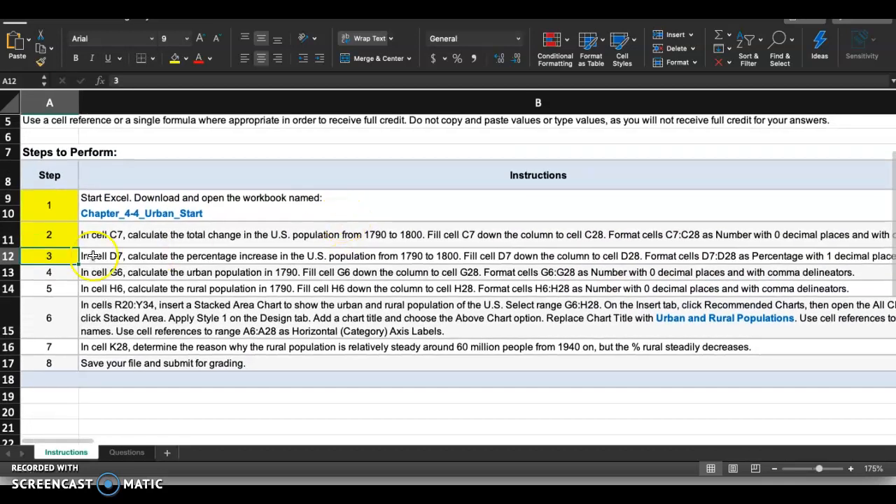
left_click(60, 272)
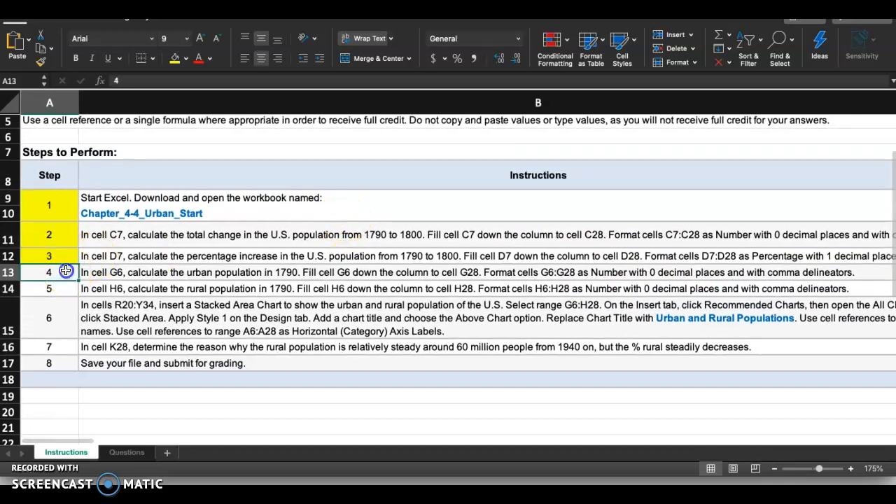
Step: Calculate the 1790 urban population in G6 of the Questions sheet with the formula =B6*E6/100
left_click(119, 452)
left_click(612, 250)
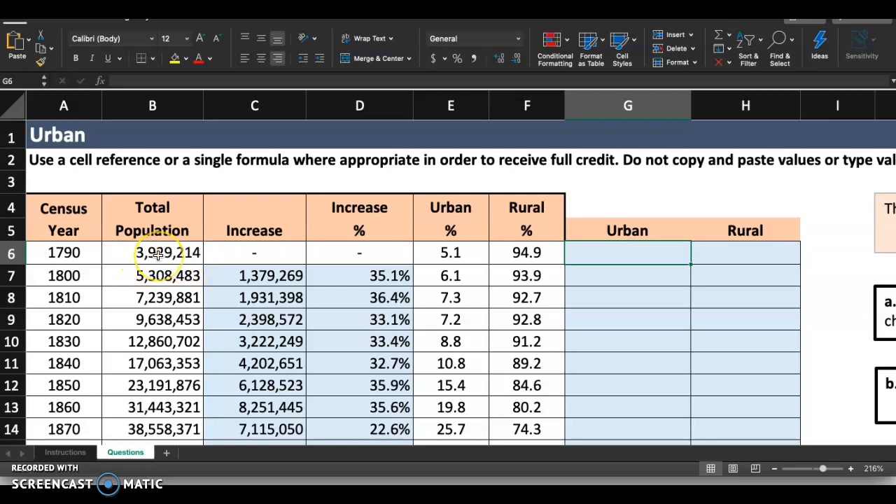
left_click(473, 250)
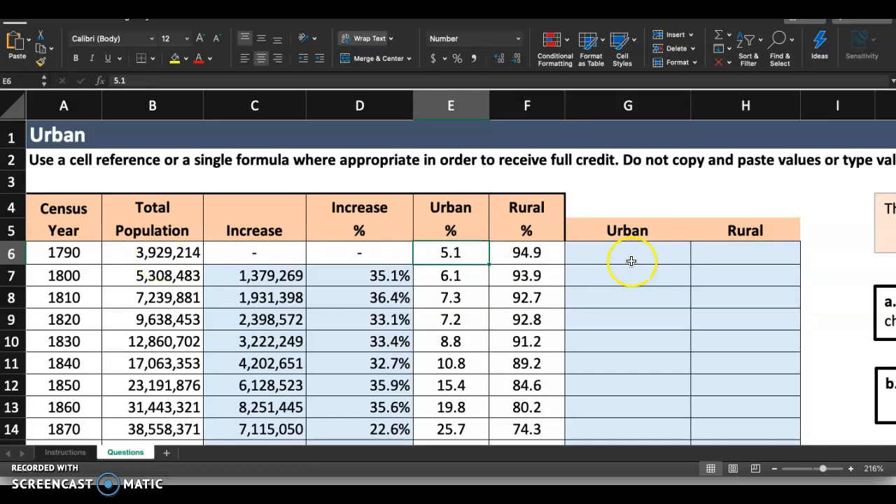
left_click(205, 246)
left_click(673, 255)
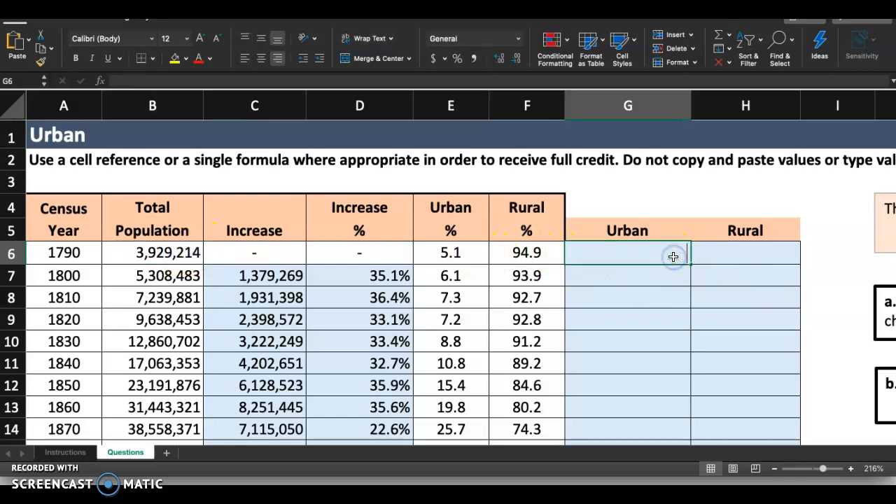
type("=")
left_click(161, 250)
type("*")
left_click(436, 253)
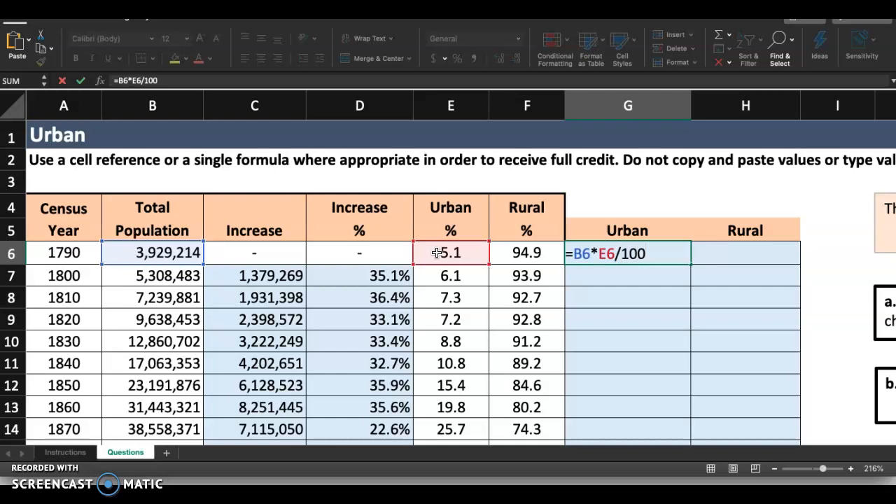
key("Return")
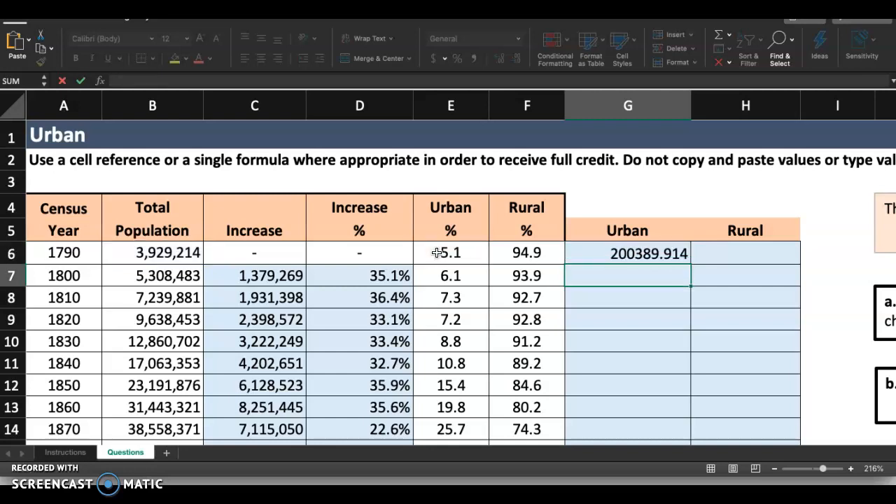
Step: Format cell G6 as Number with 0 decimal places and the 1000 separator
left_click(653, 280)
left_click(647, 254)
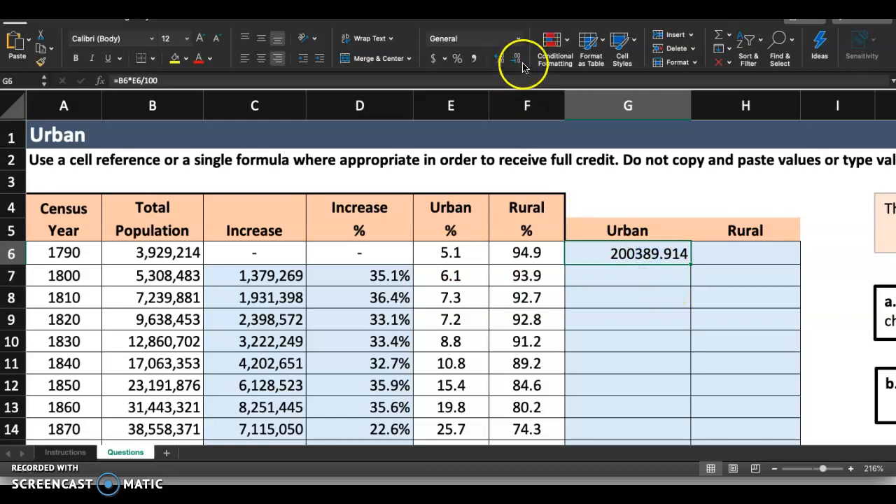
left_click(518, 40)
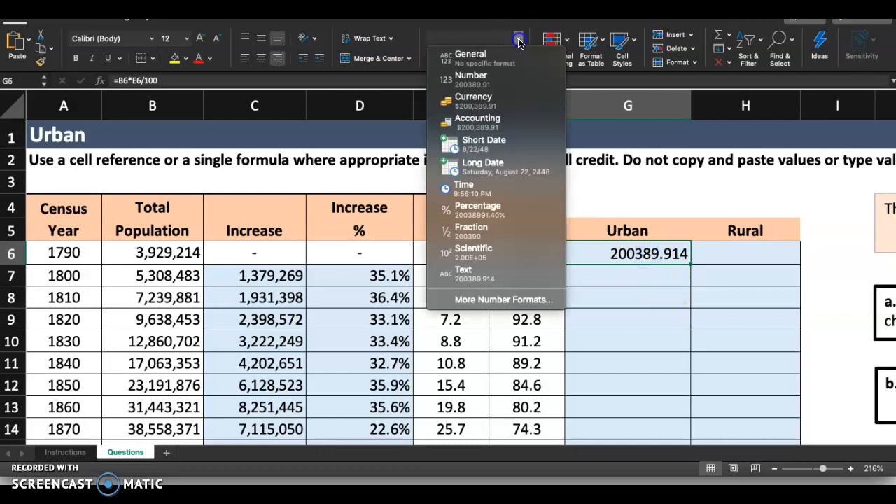
left_click(646, 255)
right_click(641, 253)
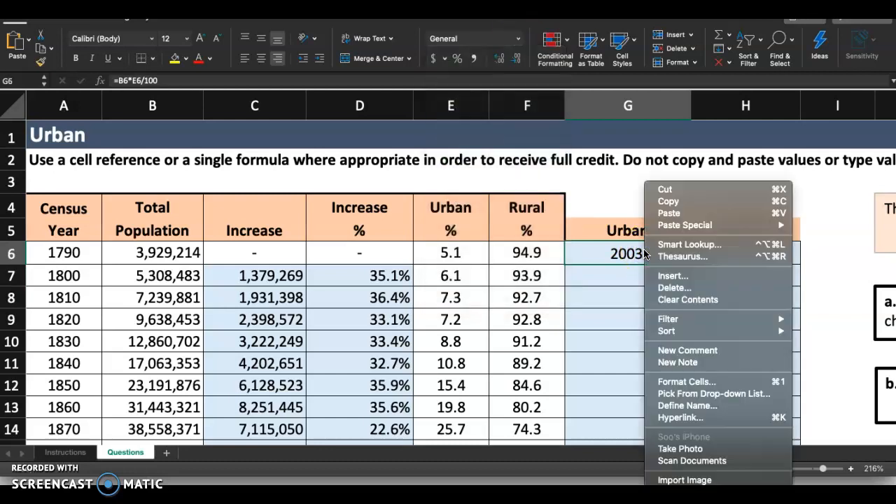
left_click(689, 382)
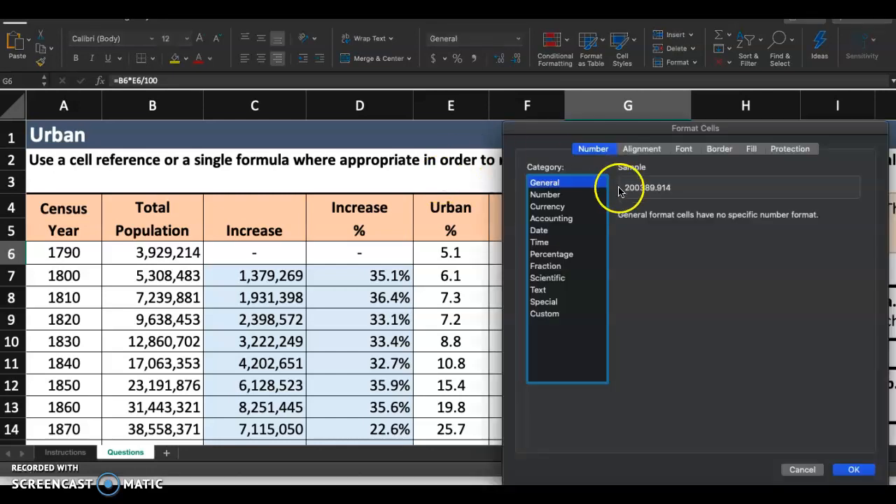
left_click(545, 193)
left_click(712, 220)
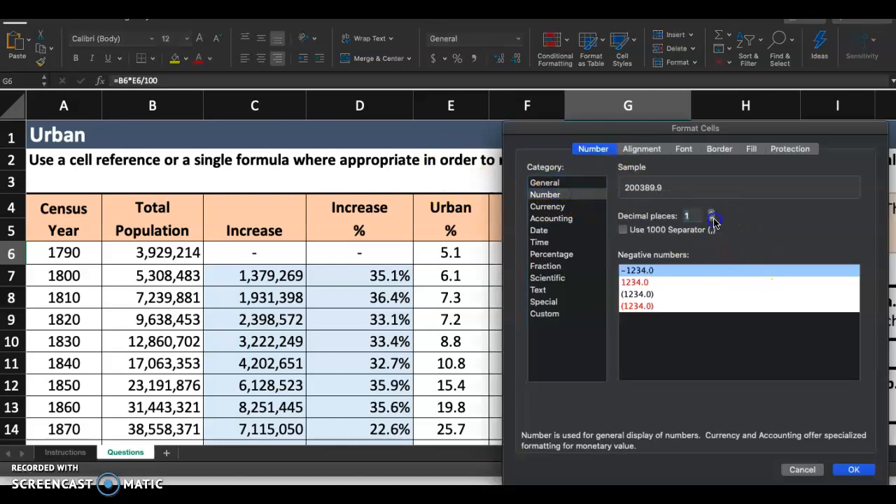
left_click(665, 231)
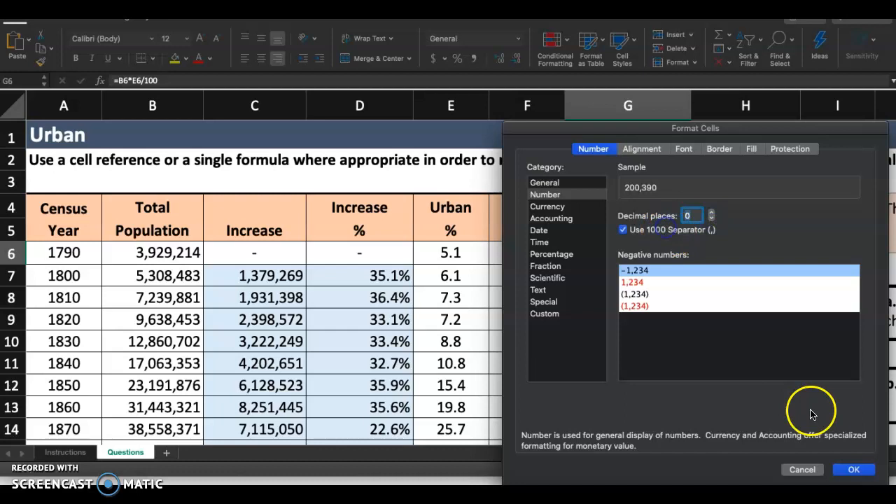
left_click(853, 469)
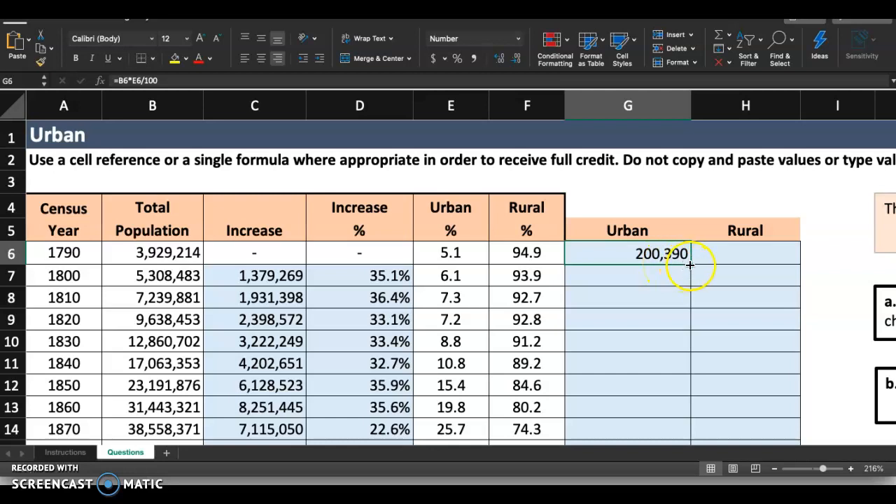
Step: Fill the urban population formula from G6 down to G28, and highlight the step 4 number on the Instructions sheet with yellow fill
left_click_drag(690, 264, 670, 384)
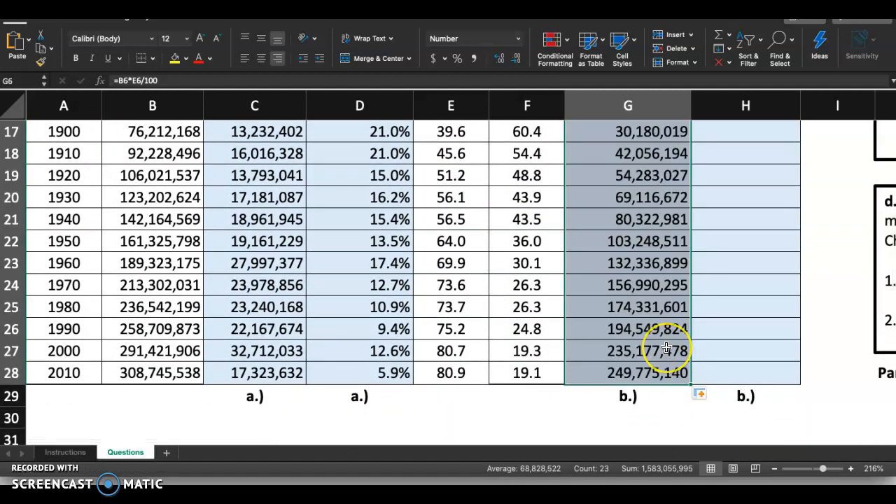
scroll(224, 343, "up", 5)
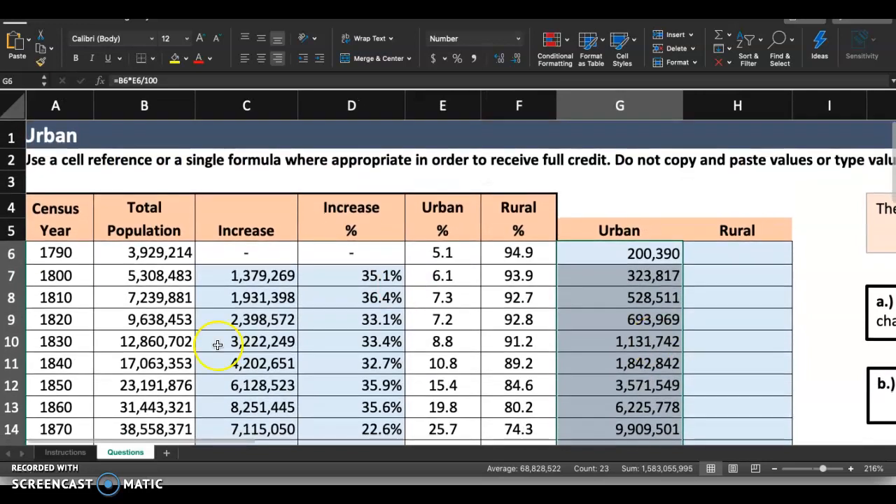
left_click(77, 452)
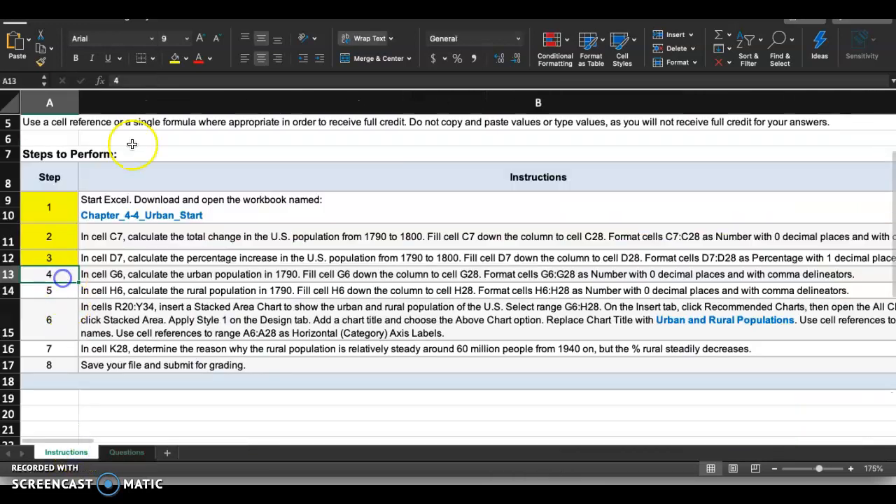
left_click(175, 58)
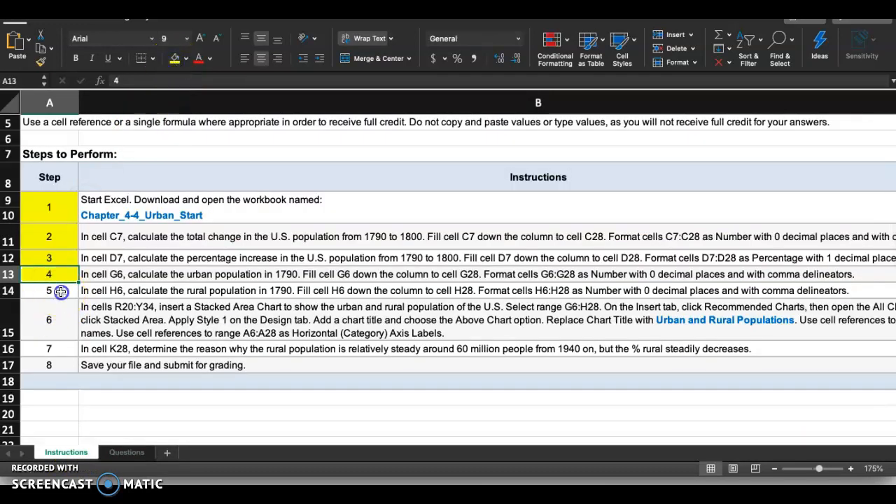
Step: Calculate the 1790 rural population in H6 of the Questions sheet with the formula =B6*F6/100, following instruction step 5
left_click(61, 292)
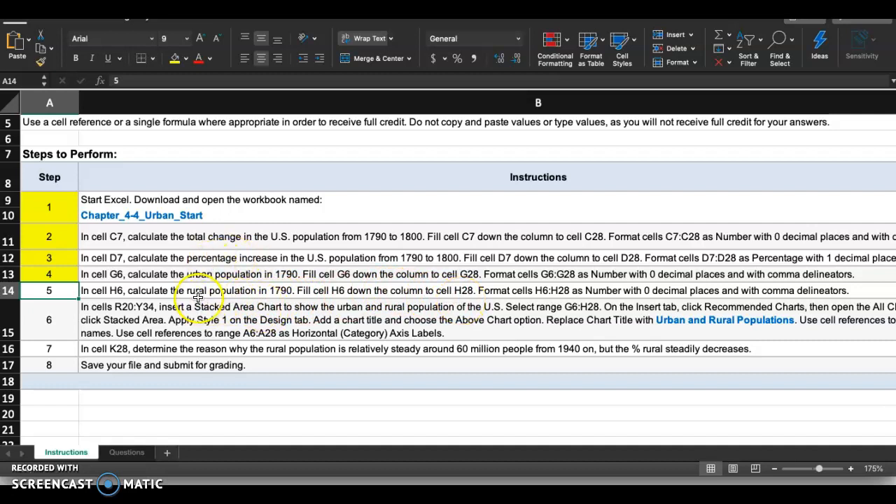
left_click(126, 452)
left_click(751, 252)
type("=")
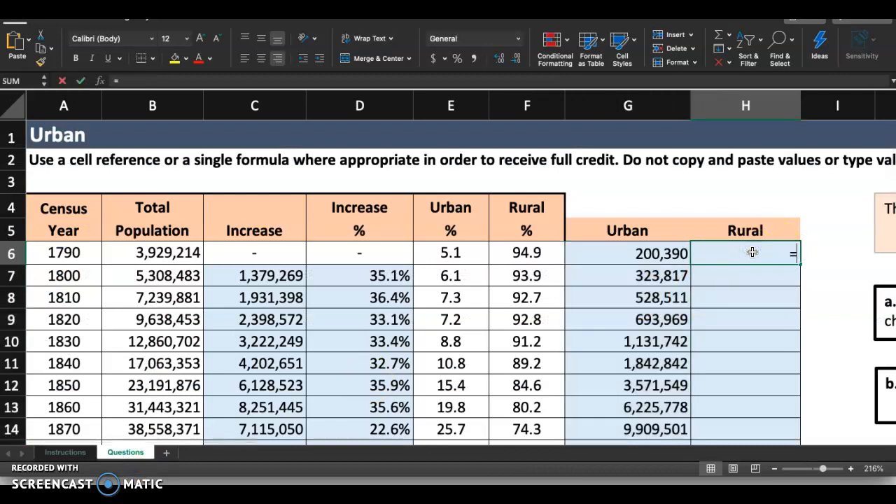
left_click(152, 245)
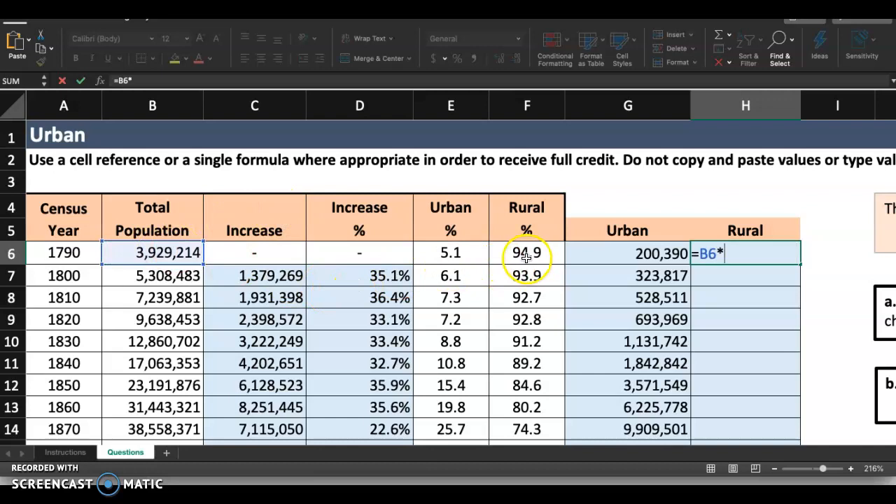
type("*")
left_click(504, 256)
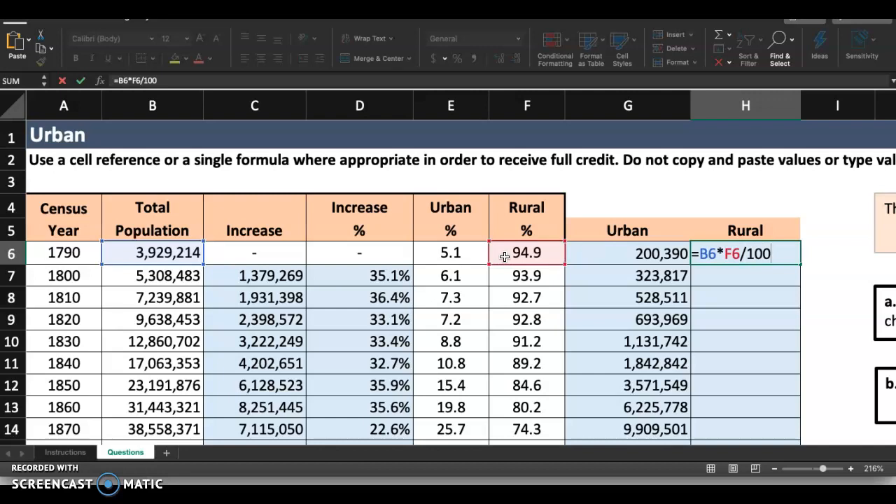
type("/100")
key("Return")
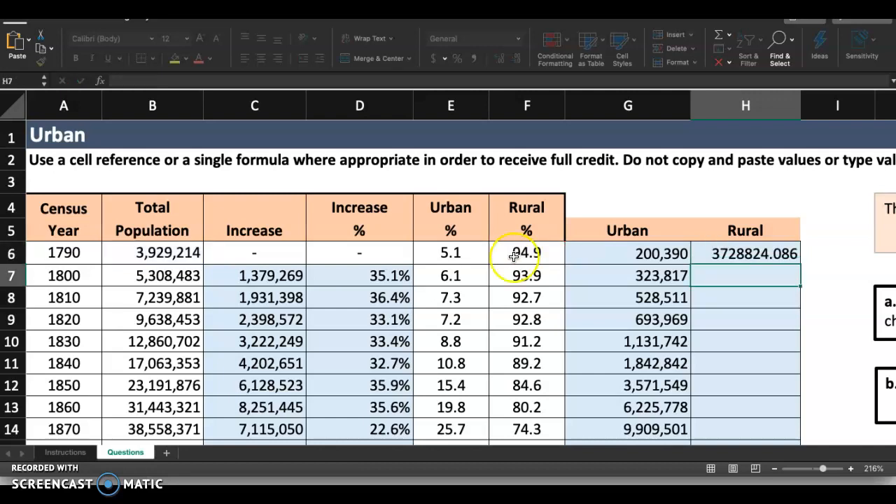
Step: Format cell H6 as Number with 0 decimal places and the 1000 separator
left_click(778, 253)
right_click(778, 254)
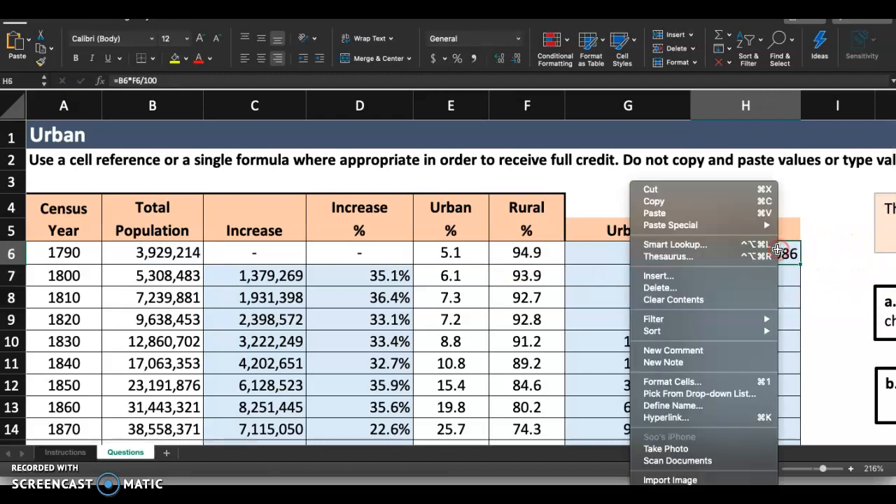
left_click(711, 380)
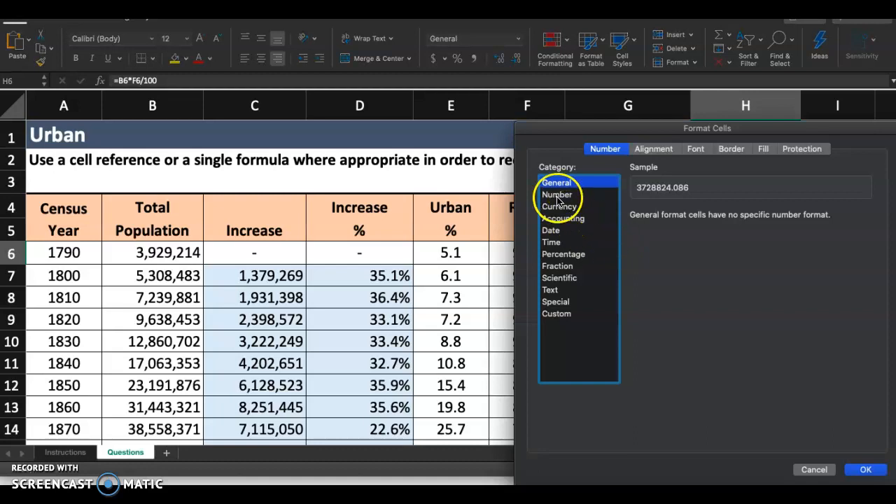
left_click(558, 194)
left_click(724, 221)
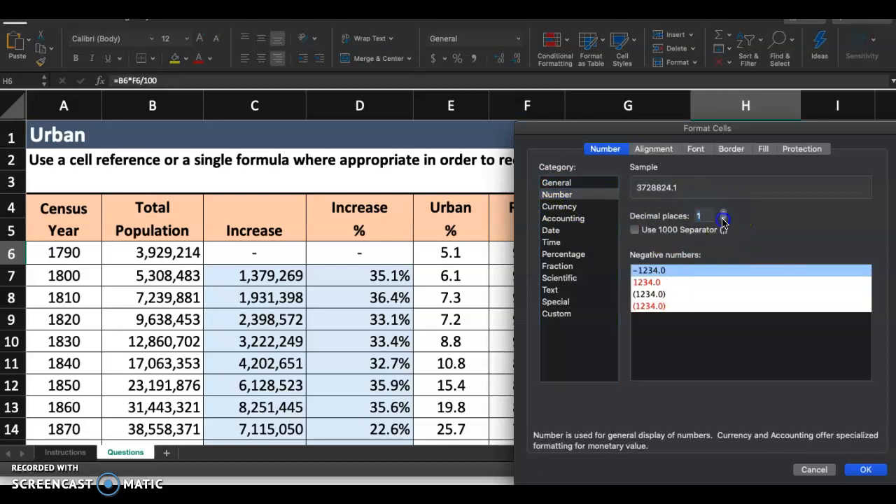
left_click(700, 231)
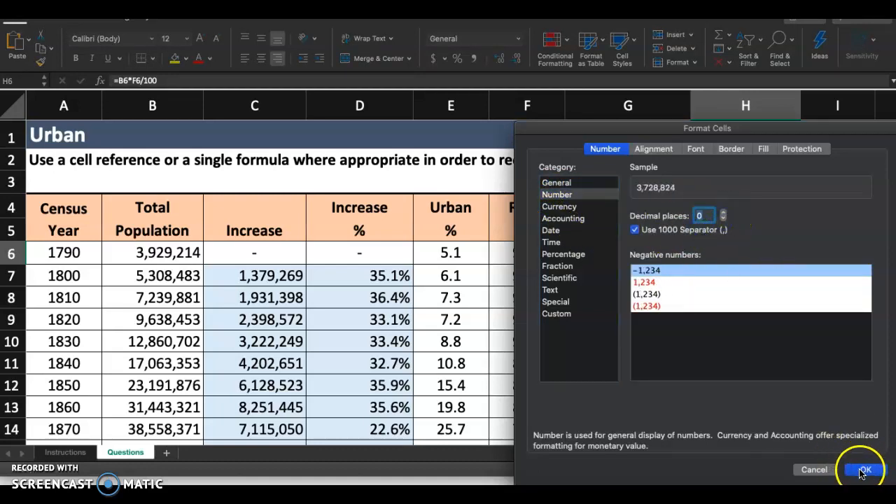
left_click(862, 469)
Step: Fill the rural population formula from H6 down the column to H28
left_click(800, 258)
left_click_drag(800, 262, 773, 384)
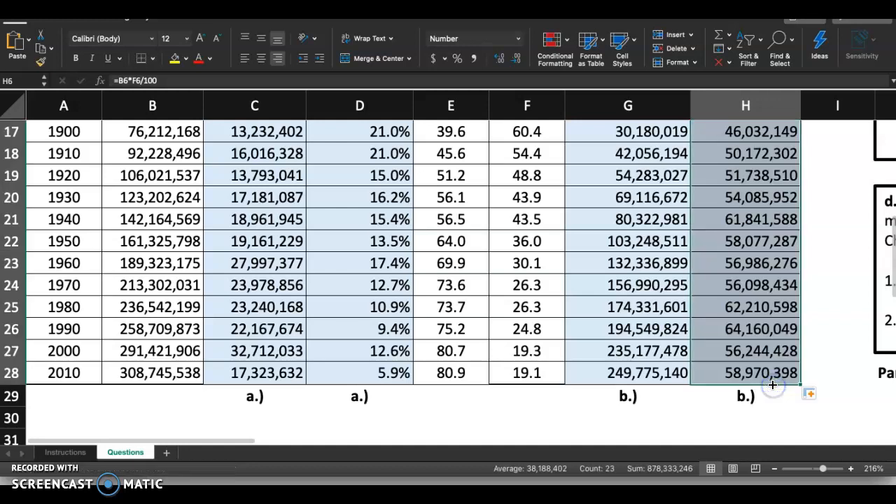
scroll(824, 266, "up", 5)
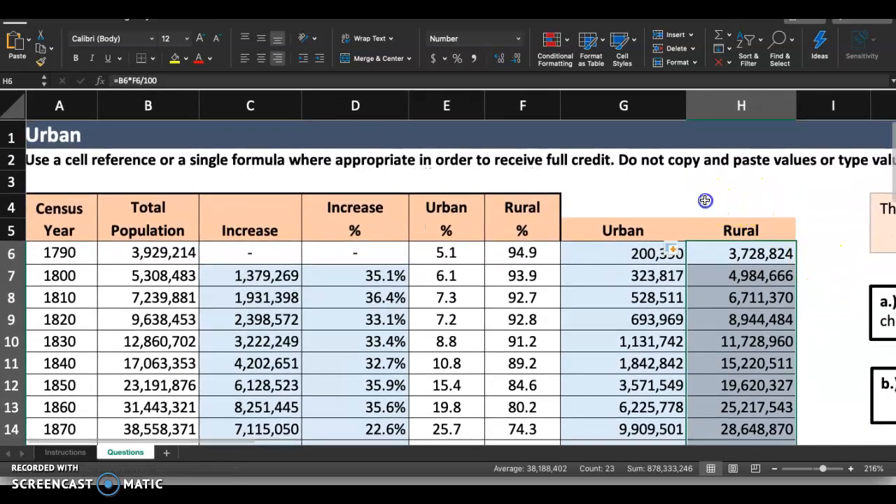
Step: Add the 1790 urban and rural populations in H4 with =G6+H6 to check them against the total population
left_click(705, 203)
type("=")
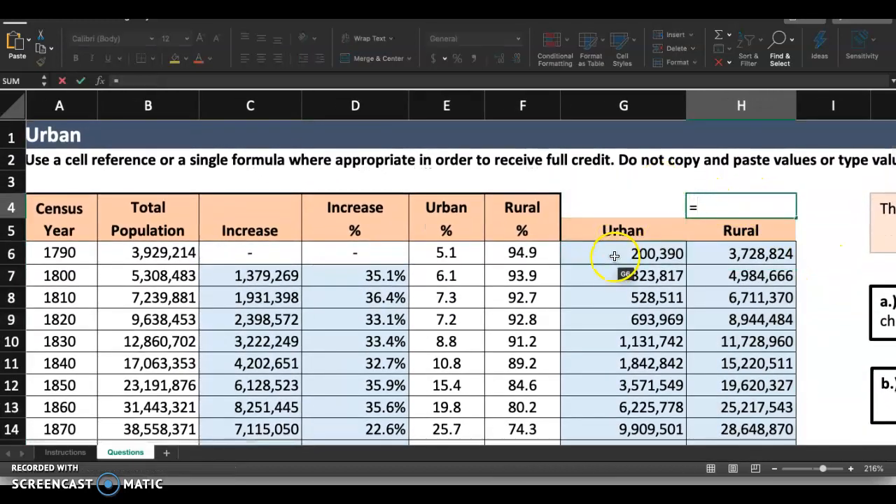
left_click(602, 256)
type("+")
left_click(777, 253)
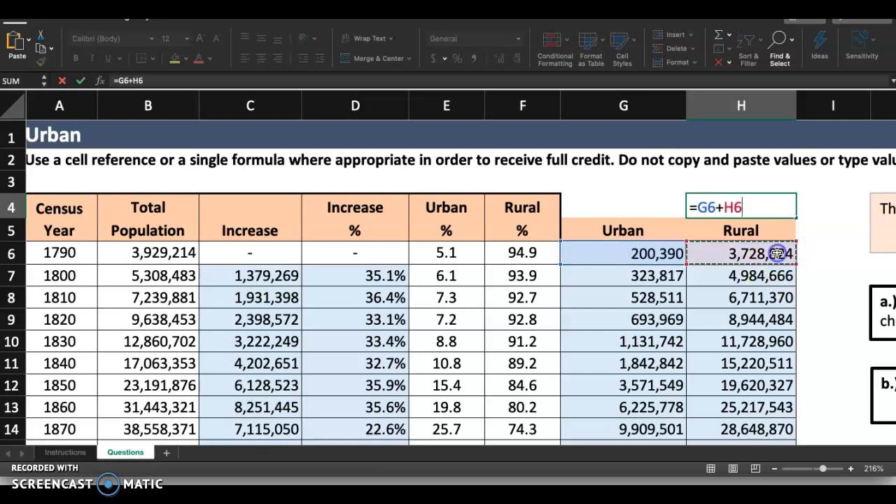
key("Return")
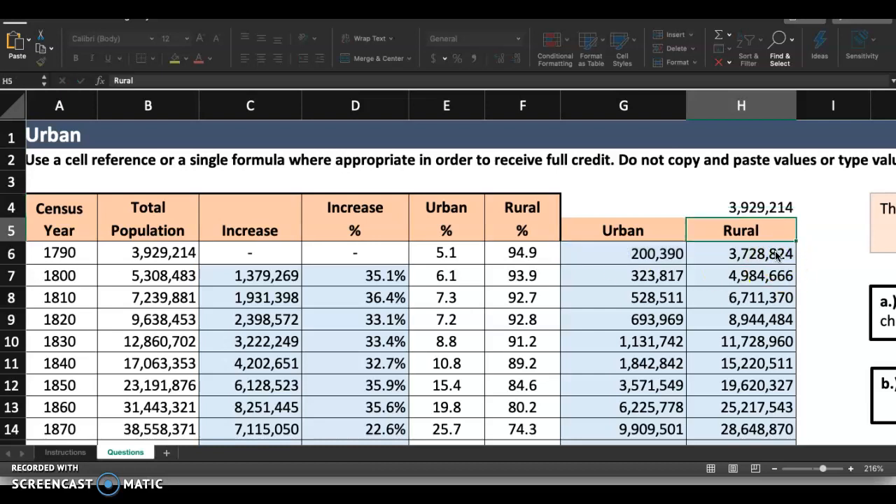
Step: Delete the check formula from cell H4
left_click(743, 221)
left_click(769, 210)
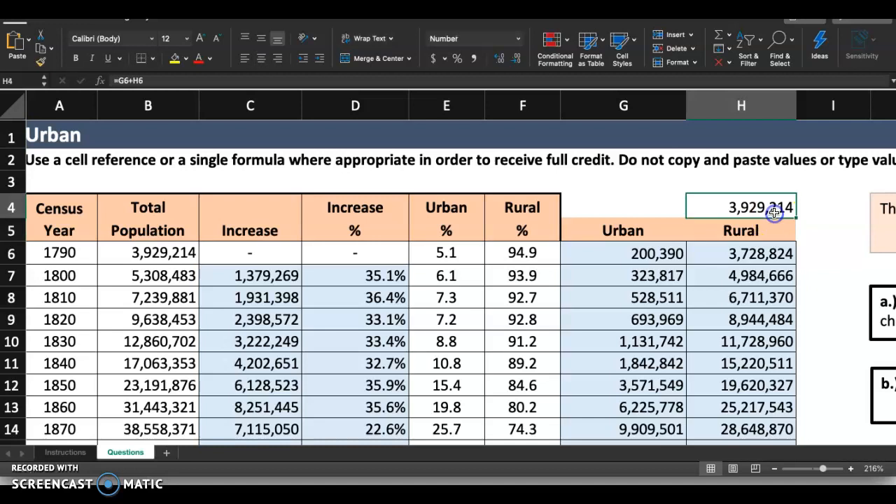
key("Delete")
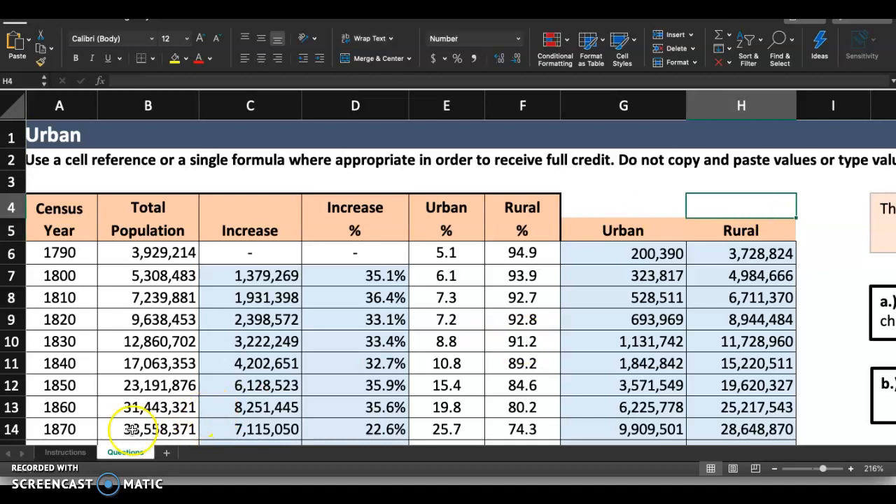
Step: Highlight the step 5 number on the Instructions sheet with yellow fill and select the step 6 number
left_click(65, 452)
left_click(68, 292)
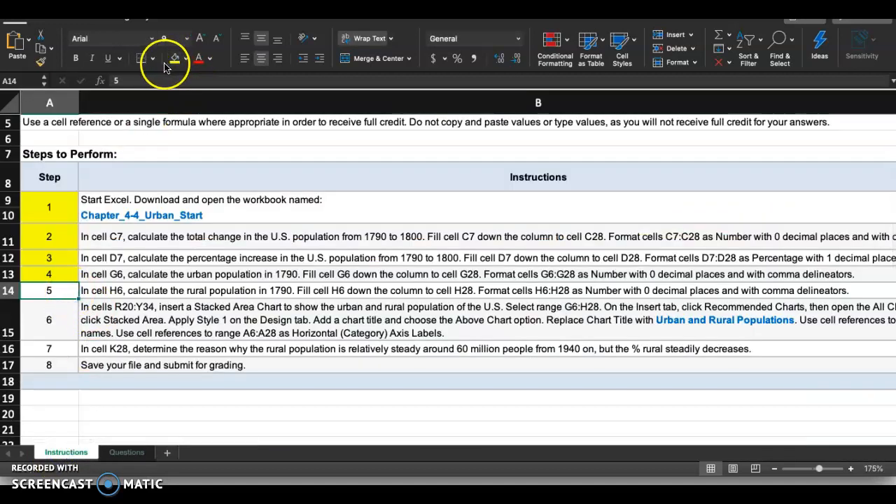
left_click(73, 328)
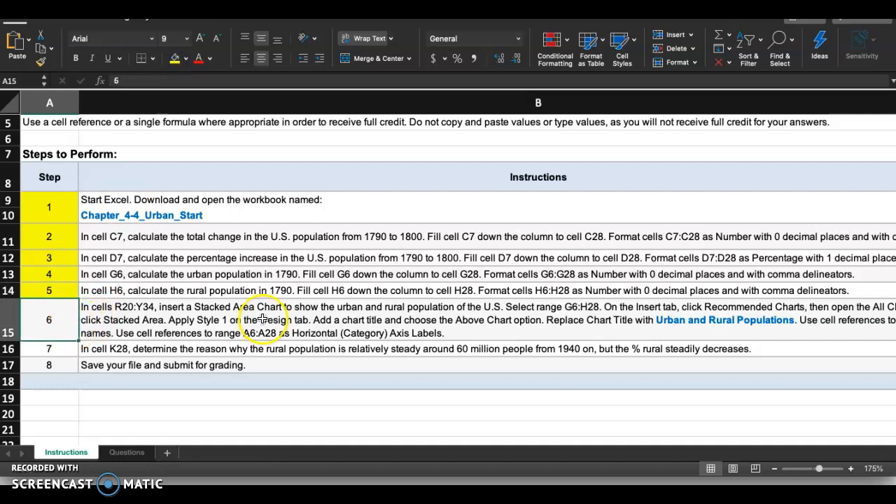
Step: Read the step 6 instruction for the stacked area chart's location, data range, style, title, series names and axis labels
scroll(339, 333, "down", 1)
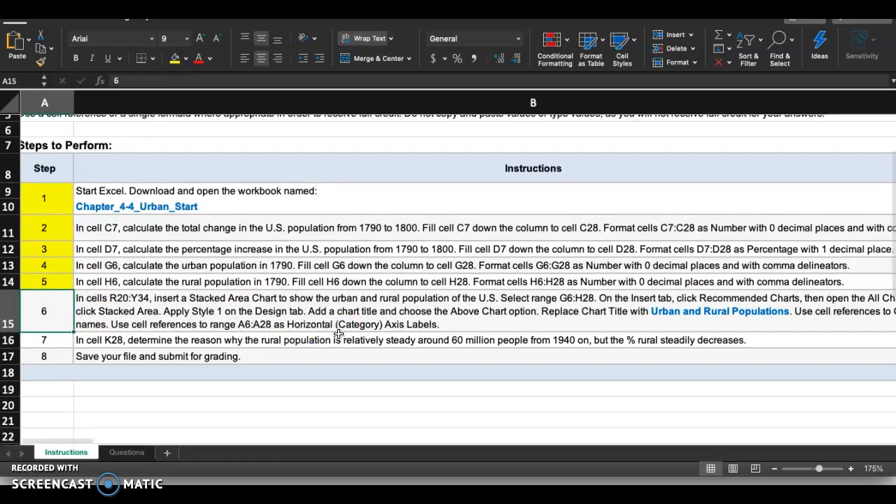
scroll(438, 329, "down", 1)
scroll(438, 329, "right", 2)
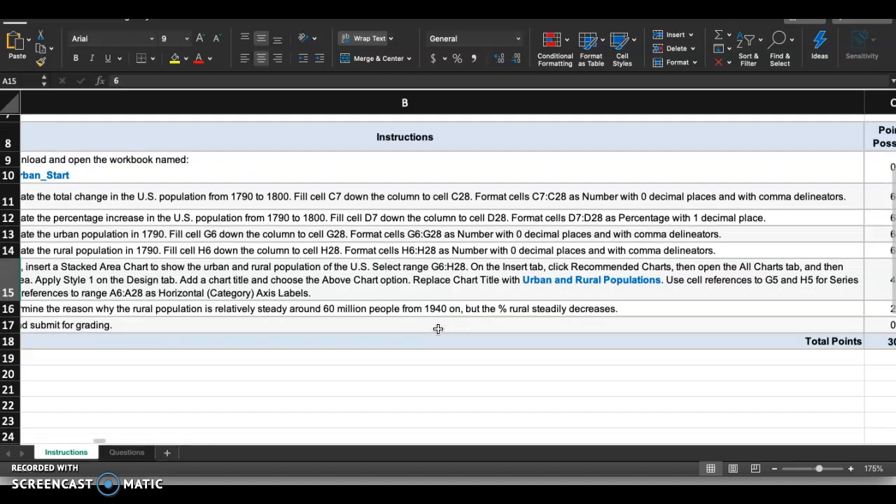
scroll(438, 329, "left", 1)
scroll(438, 329, "left", 1)
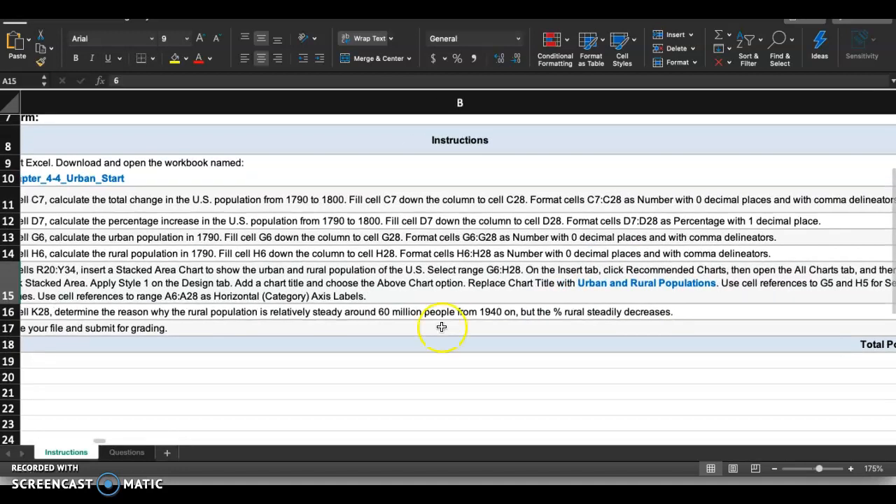
scroll(609, 309, "left", 1)
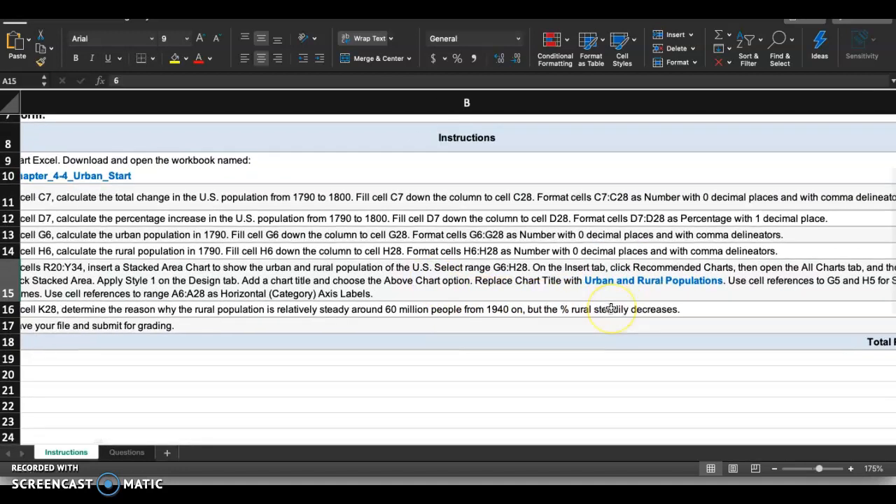
scroll(611, 308, "left", 2)
scroll(608, 309, "up", 1)
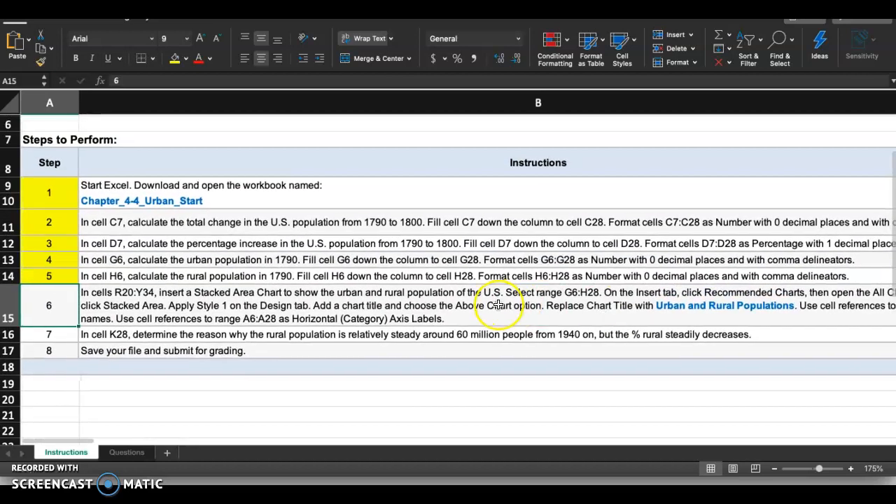
scroll(497, 305, "up", 1)
scroll(486, 305, "down", 2)
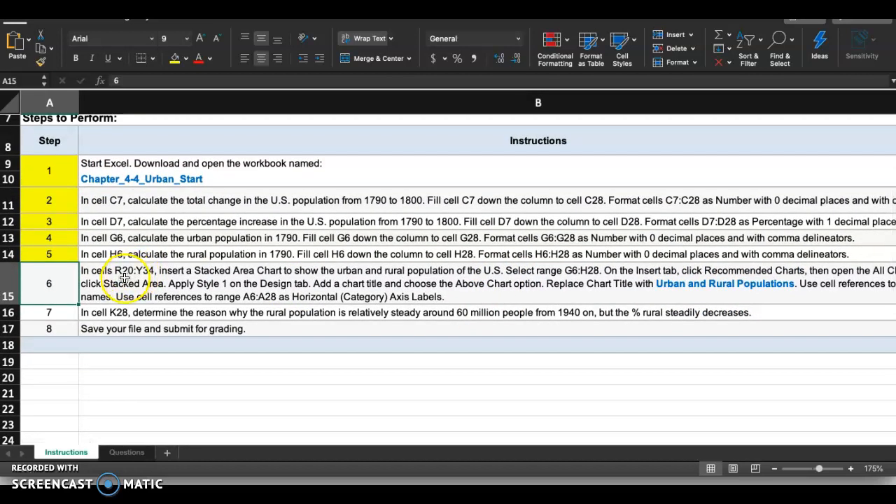
Step: Locate the chart area R20:Y34 for part c on the Questions sheet
left_click(127, 452)
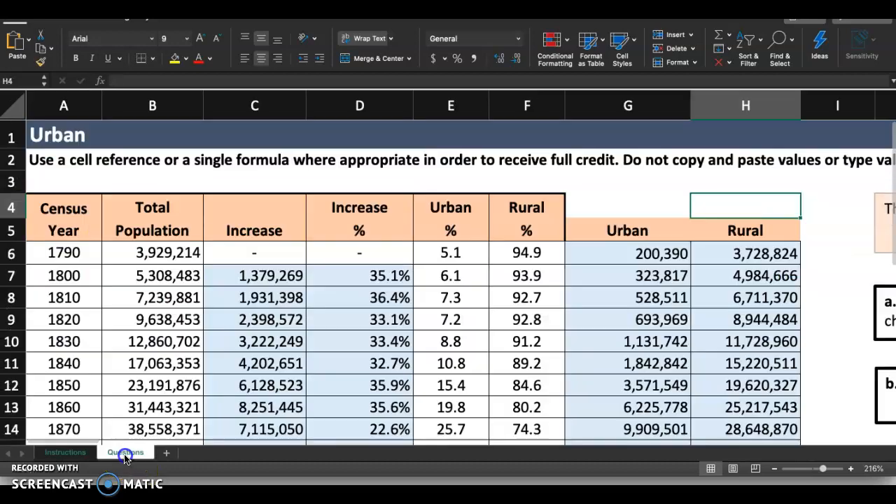
scroll(421, 393, "down", 15)
scroll(421, 393, "right", 5)
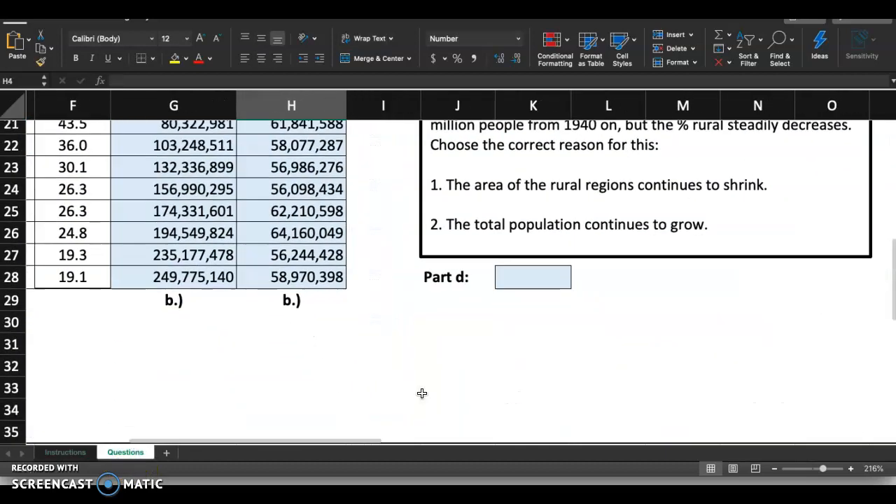
scroll(421, 393, "down", 6)
left_click(584, 334)
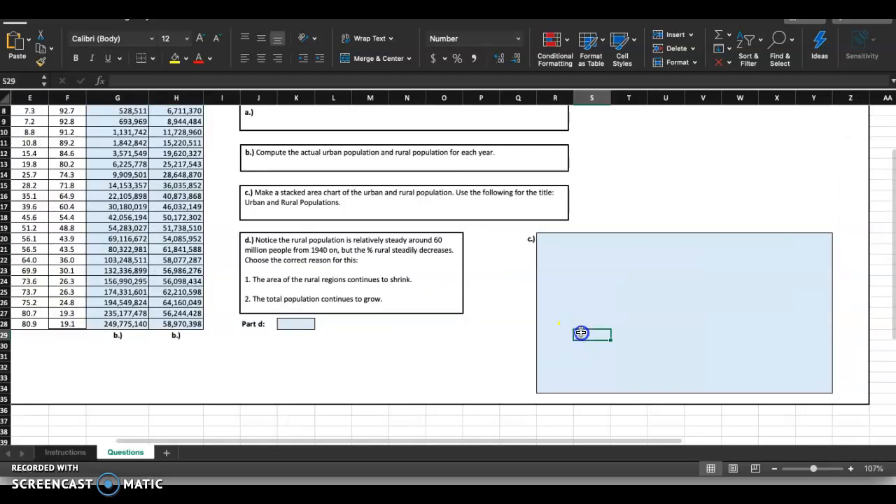
Step: Reread step 6 on the Instructions sheet for the chart's source range, chart type, title and series name references
left_click(65, 452)
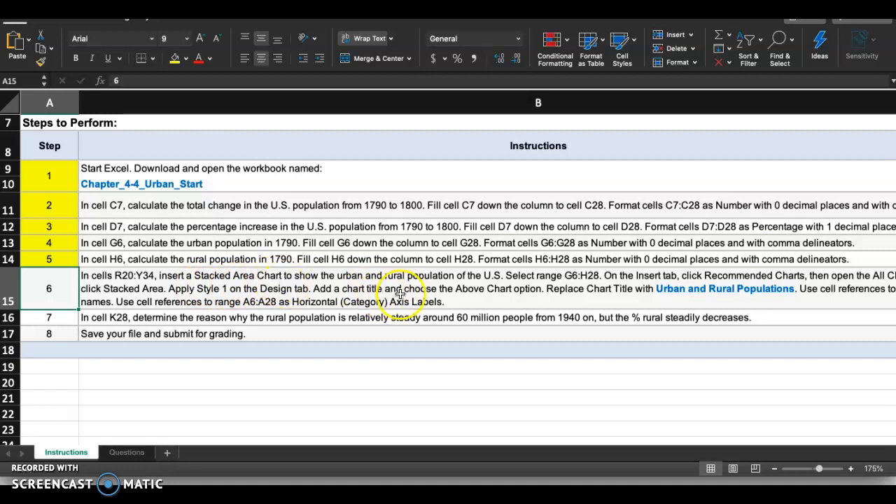
scroll(439, 289, "right", 5)
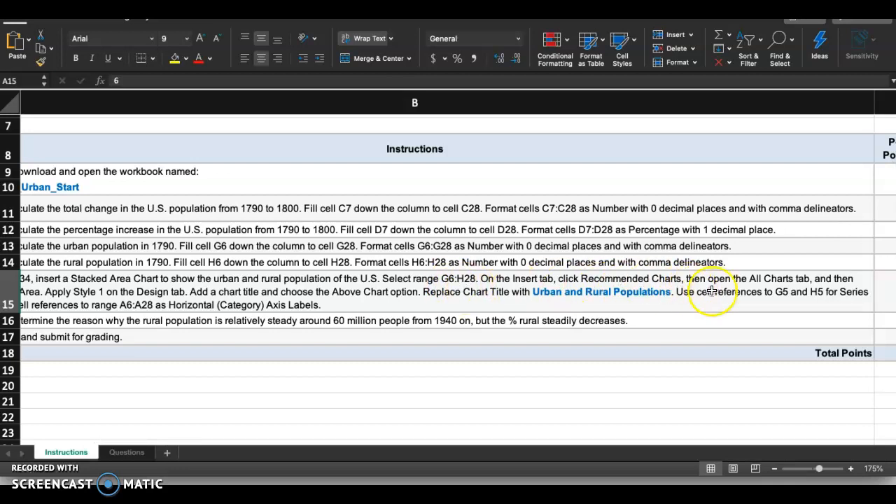
scroll(769, 289, "left", 5)
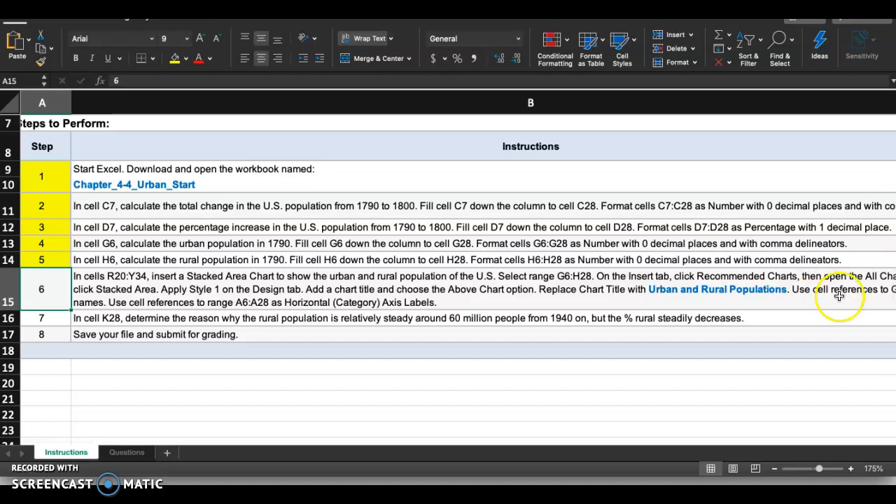
scroll(839, 295, "right", 2)
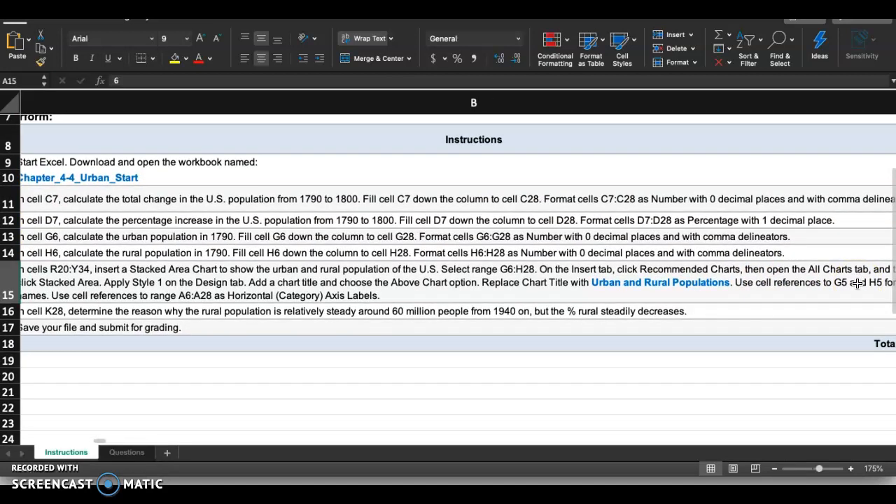
Step: Select the urban and rural population range G6:H28 on the Questions sheet as the chart's source data
scroll(858, 283, "left", 3)
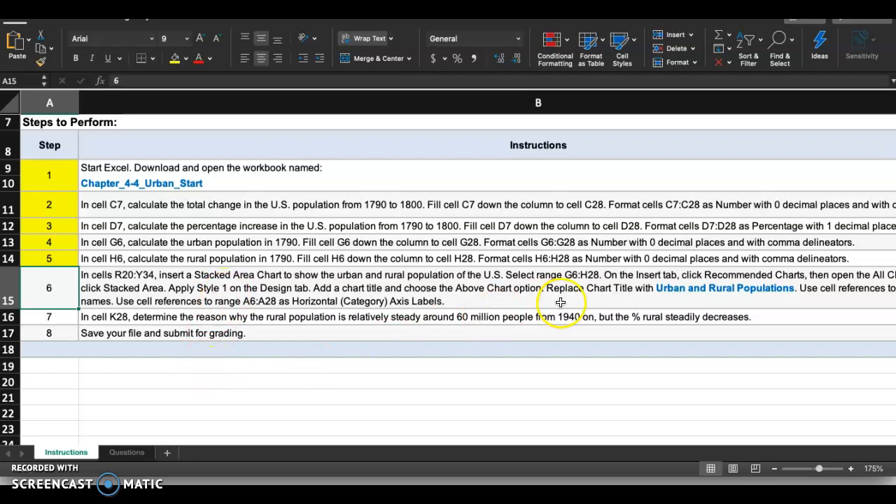
left_click(127, 453)
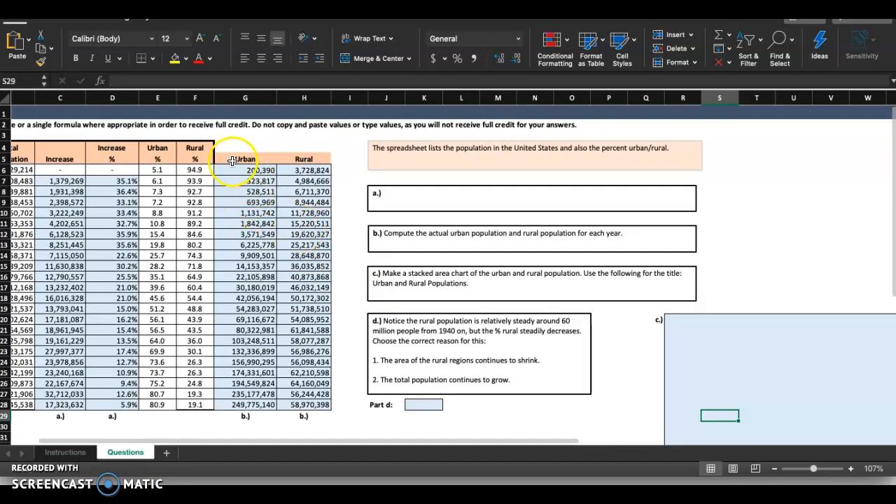
left_click(234, 170)
left_click_drag(234, 170, 291, 404)
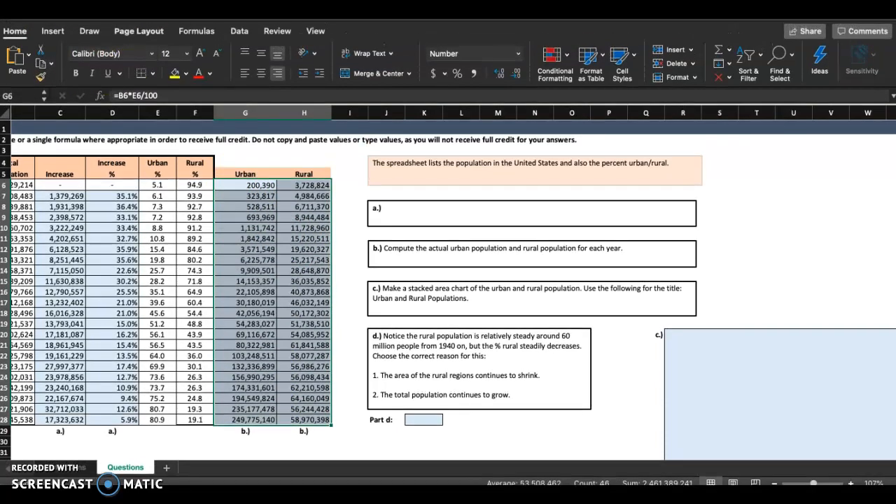
left_click(46, 33)
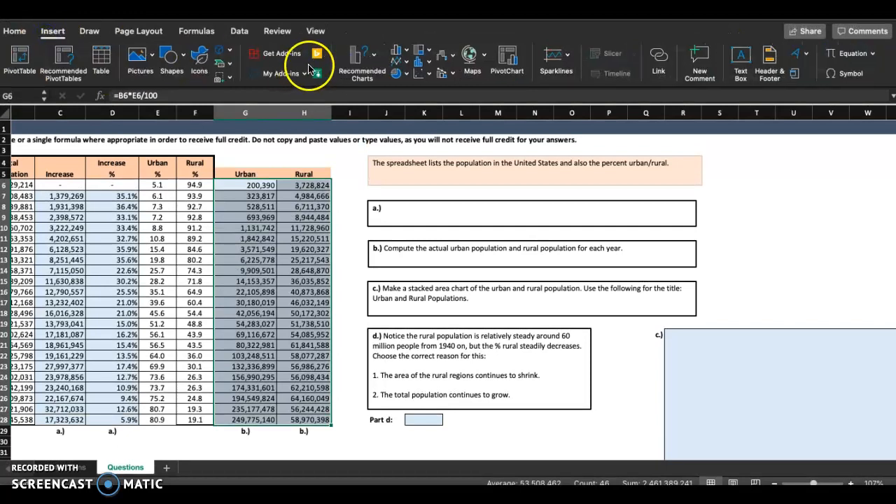
left_click(360, 54)
scroll(431, 262, "down", 10)
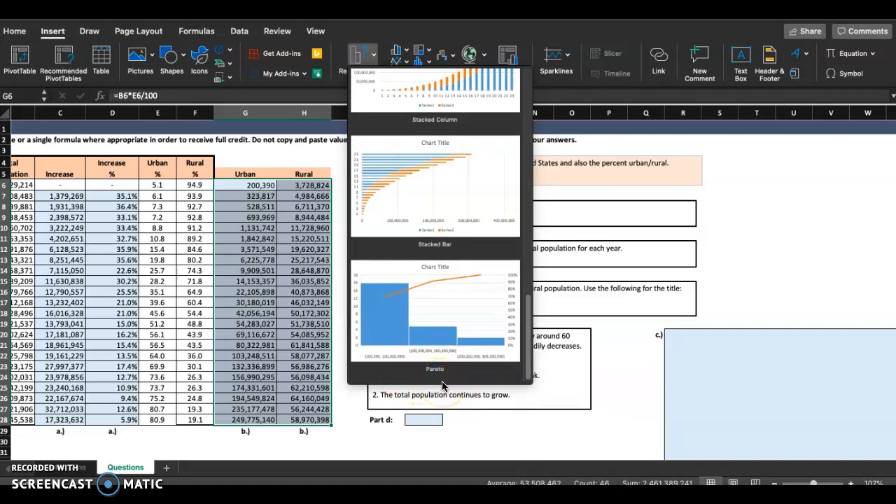
left_click(433, 38)
Step: Insert a 2-D Stacked Area chart from the selected urban and rural population data
left_click(406, 61)
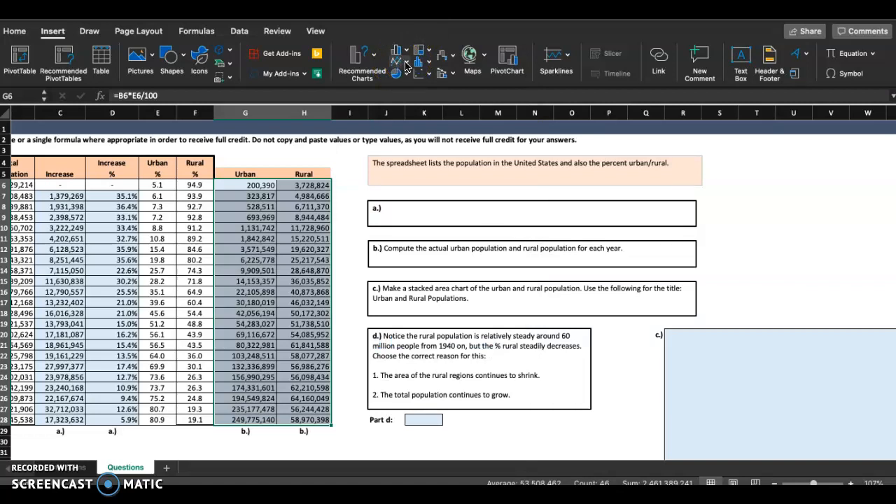
left_click(406, 65)
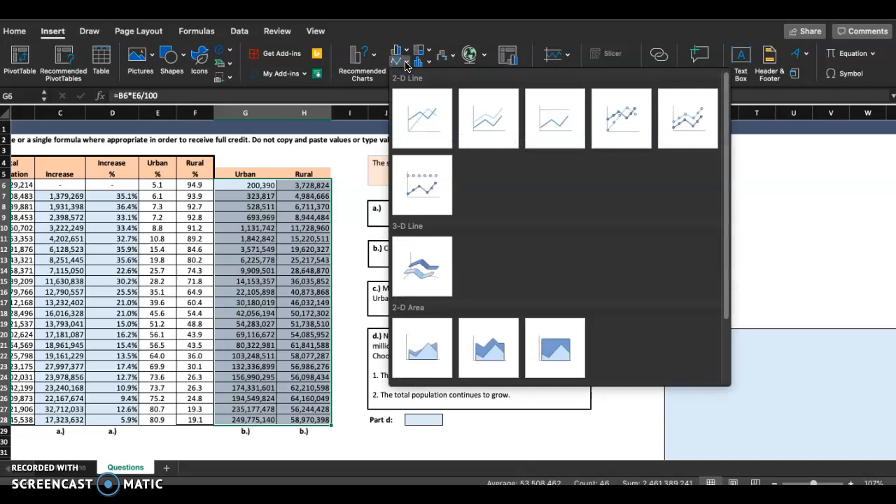
left_click(416, 133)
scroll(416, 278, "down", 2)
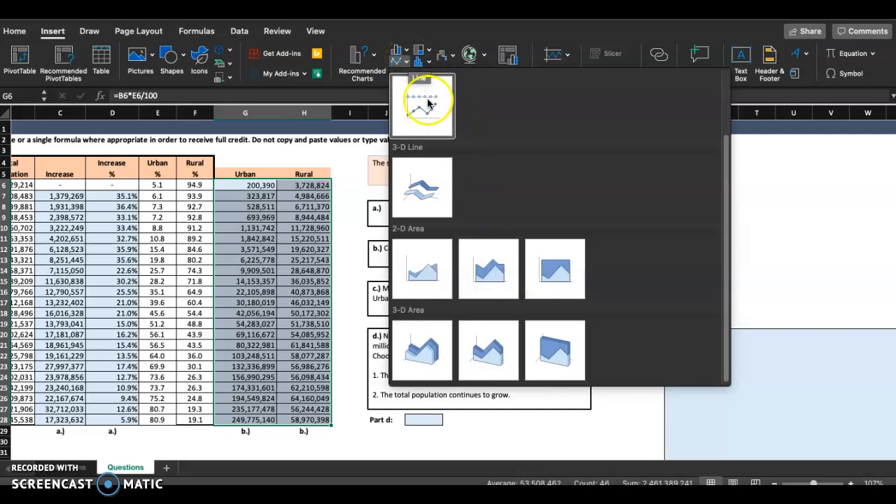
left_click(488, 269)
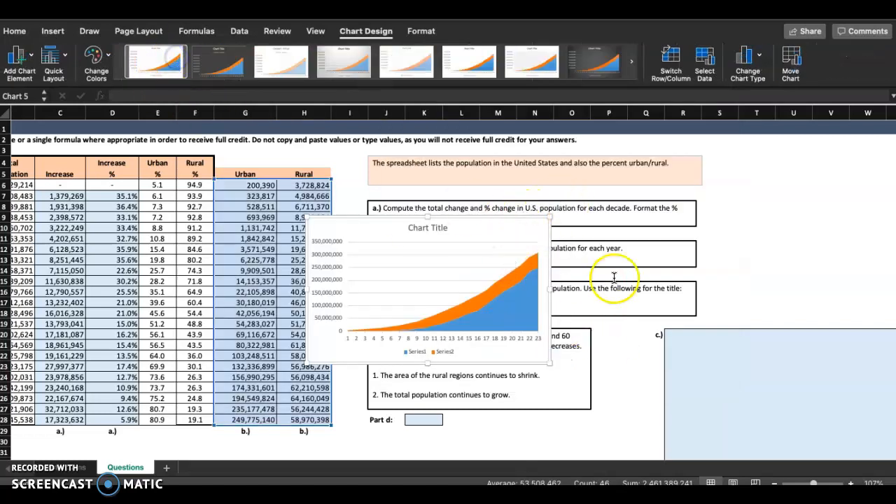
Step: Move the stacked area chart to the part c area and resize it to fill cells R20:Y34
scroll(785, 276, "right", 5)
scroll(784, 277, "down", 3)
left_click_drag(244, 147, 602, 257)
scroll(595, 233, "up", 5)
scroll(595, 234, "down", 4)
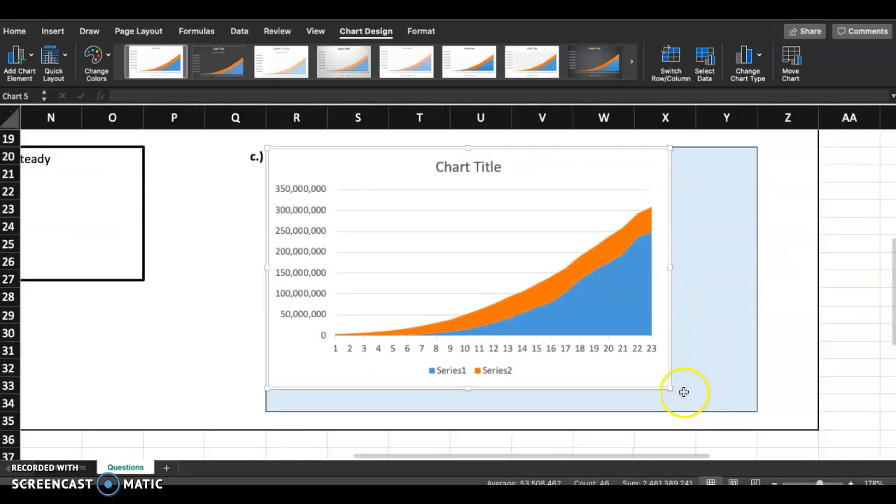
left_click_drag(671, 391, 756, 410)
left_click(780, 399)
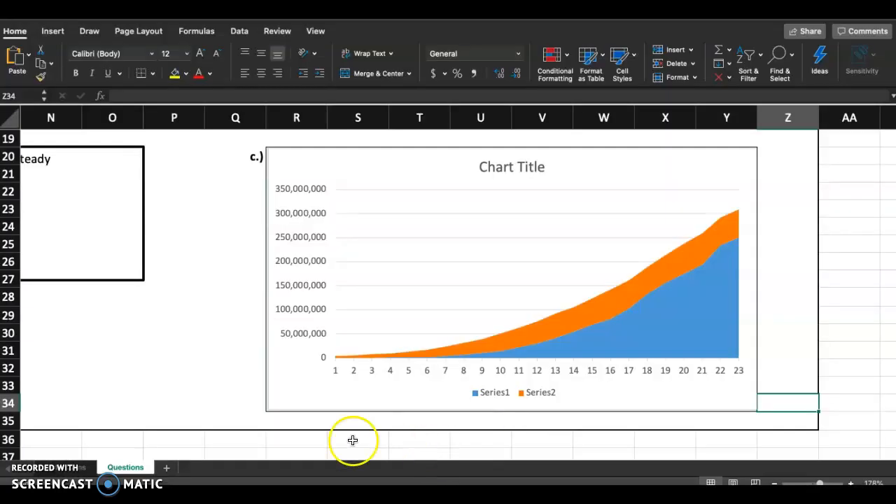
Step: Examine the placed chart's series and axis against its urban and rural source columns G and H
left_click(221, 389)
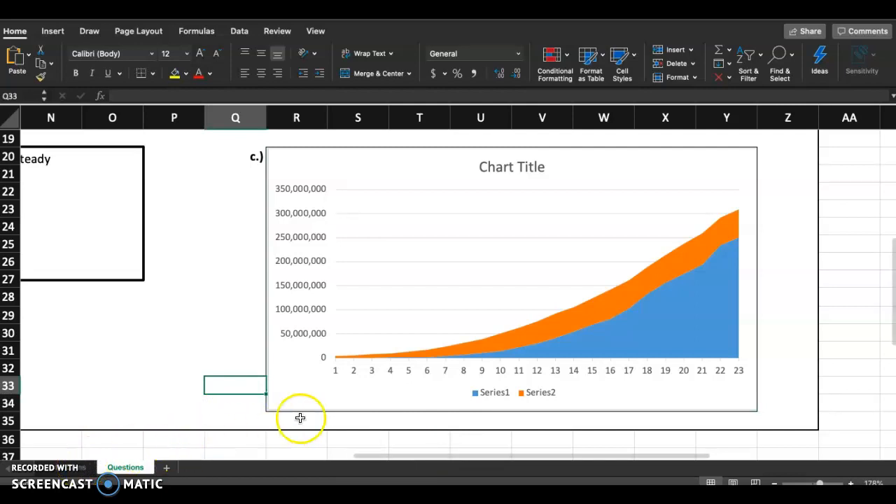
left_click(301, 397)
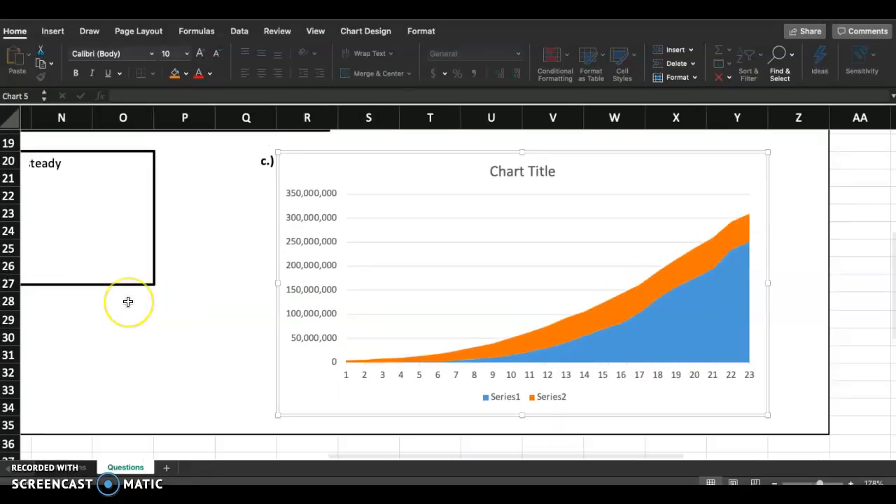
scroll(127, 301, "up", 10)
scroll(127, 300, "left", 15)
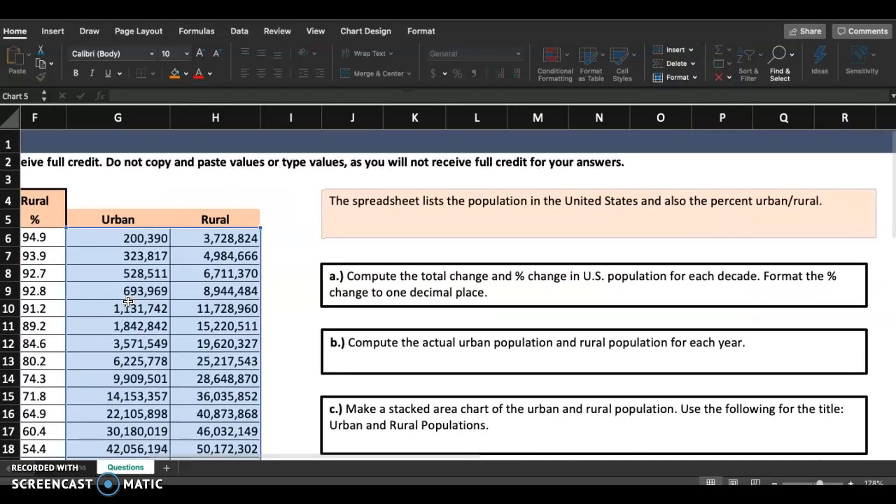
scroll(128, 301, "down", 3)
scroll(128, 301, "left", 2)
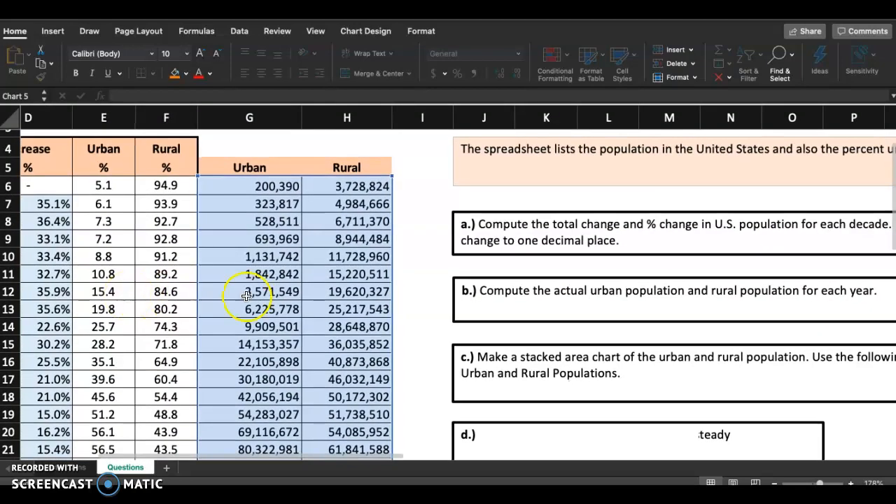
scroll(281, 310, "down", 10)
scroll(281, 309, "right", 8)
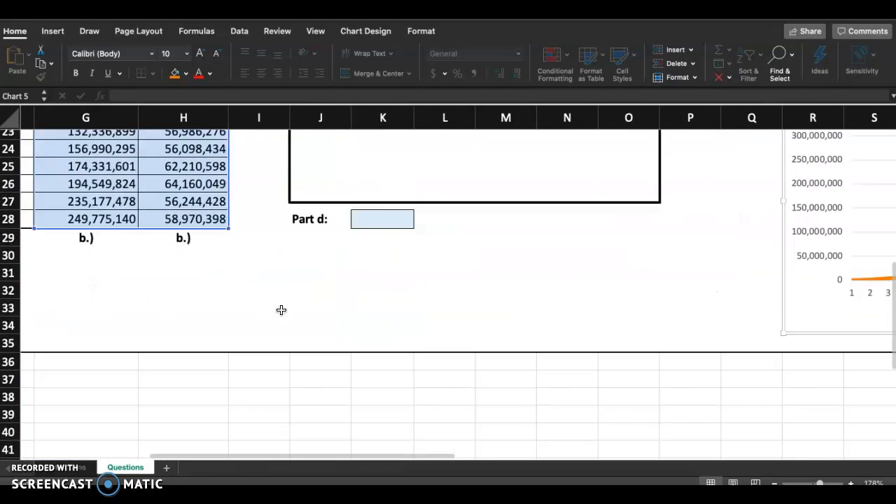
scroll(281, 309, "up", 3)
scroll(281, 309, "right", 1)
scroll(356, 364, "up", 1)
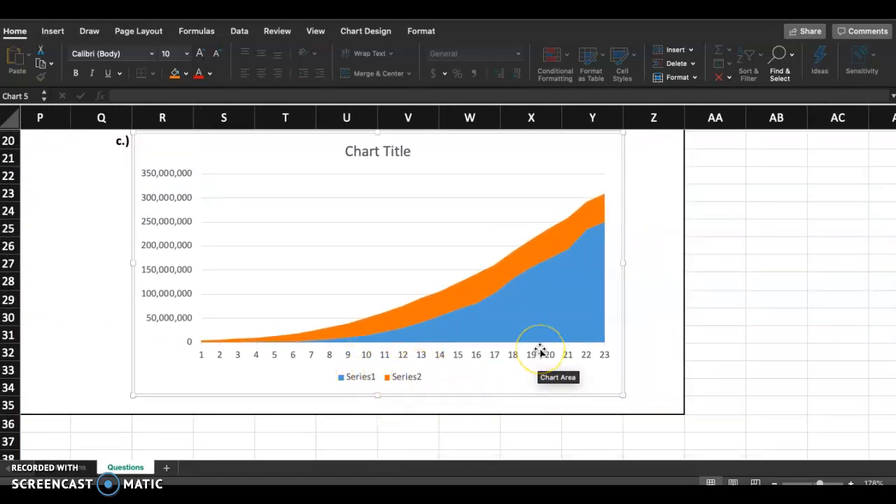
scroll(540, 350, "up", 1)
scroll(540, 350, "left", 1)
Step: Copy the title text "Urban and Rural Populations" from step 6 on the Instructions sheet, leaving the cell unchanged
left_click(64, 469)
scroll(263, 318, "right", 1)
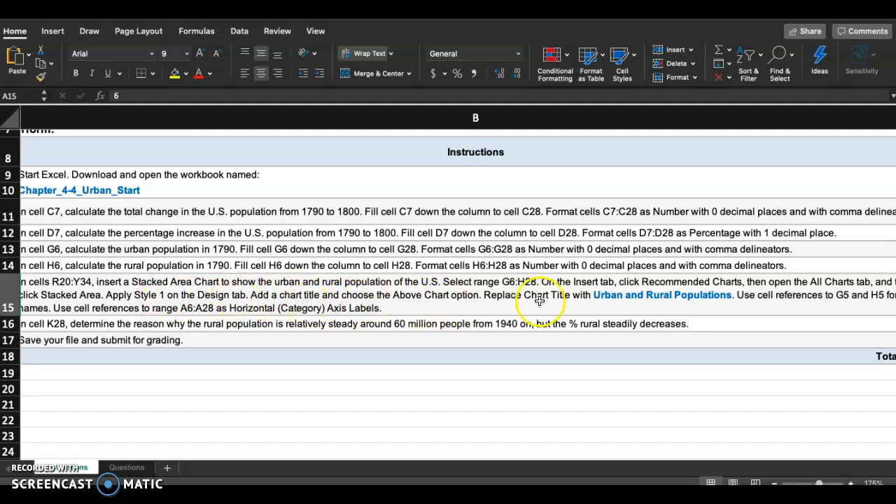
scroll(540, 299, "right", 3)
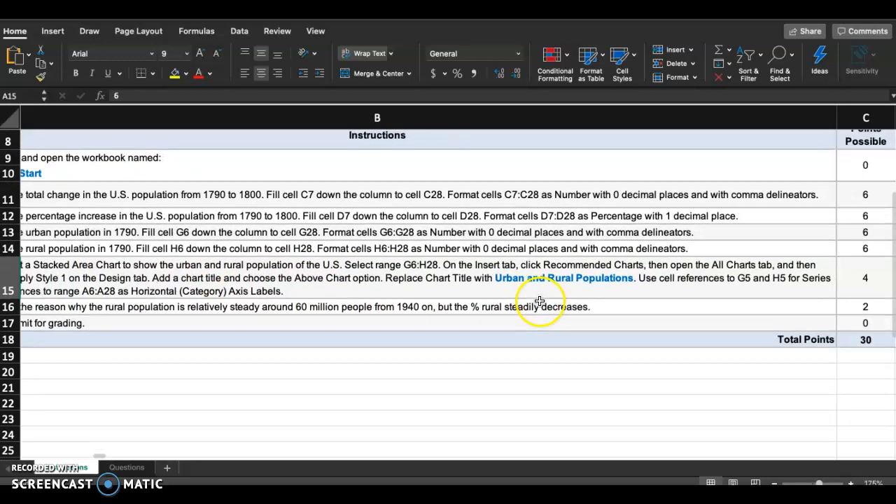
scroll(489, 281, "right", 1)
double_click(480, 280)
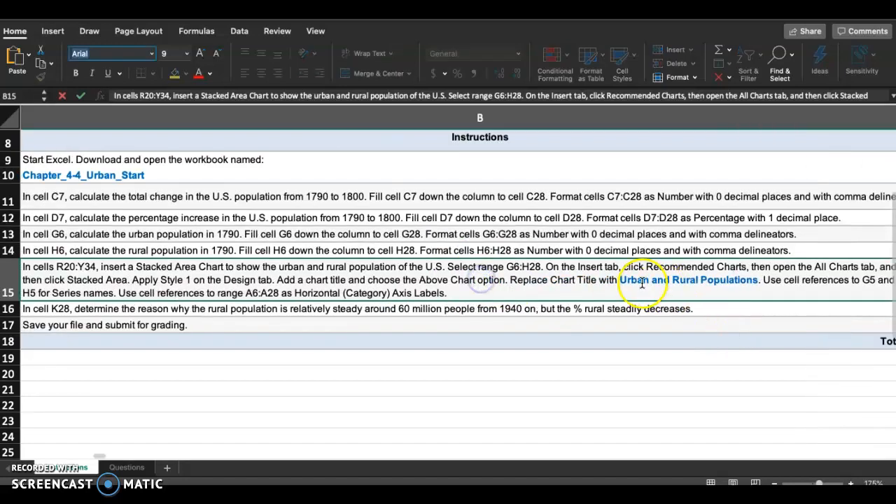
left_click_drag(620, 280, 732, 274)
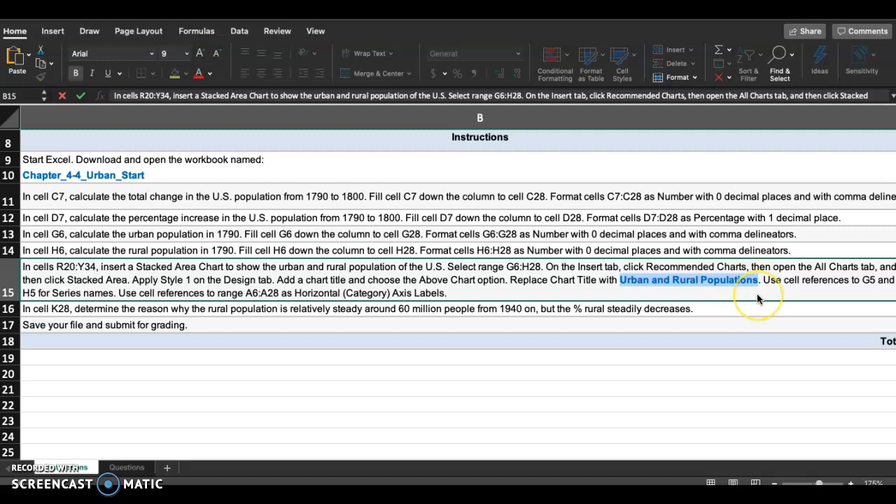
key("Escape")
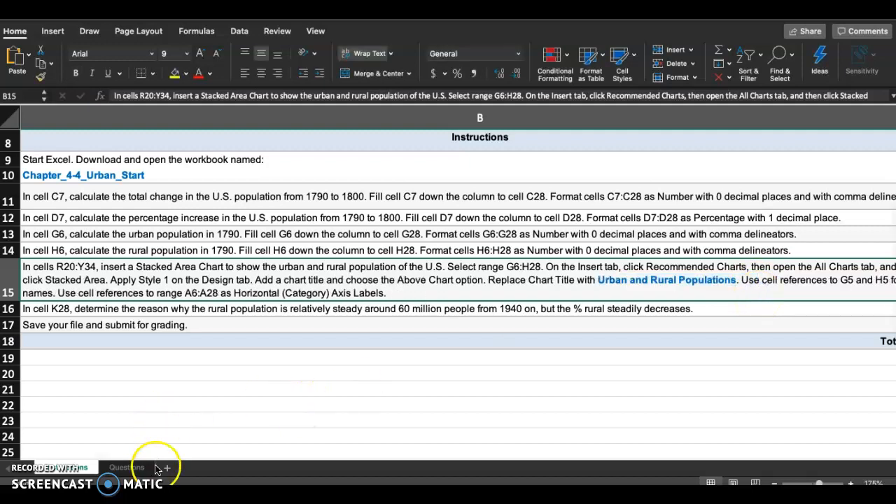
Step: Replace the placeholder title of the chart on the Questions sheet with "Urban and Rural Populations"
left_click(129, 467)
left_click(429, 201)
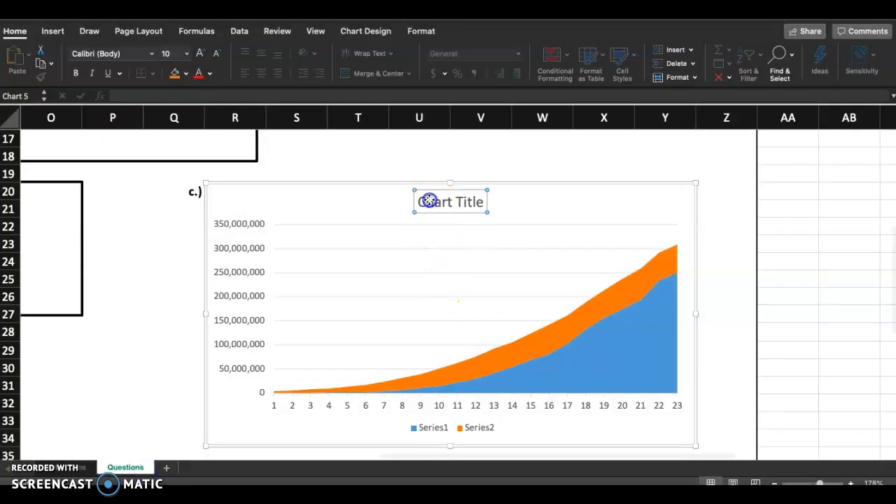
double_click(429, 201)
triple_click(437, 202)
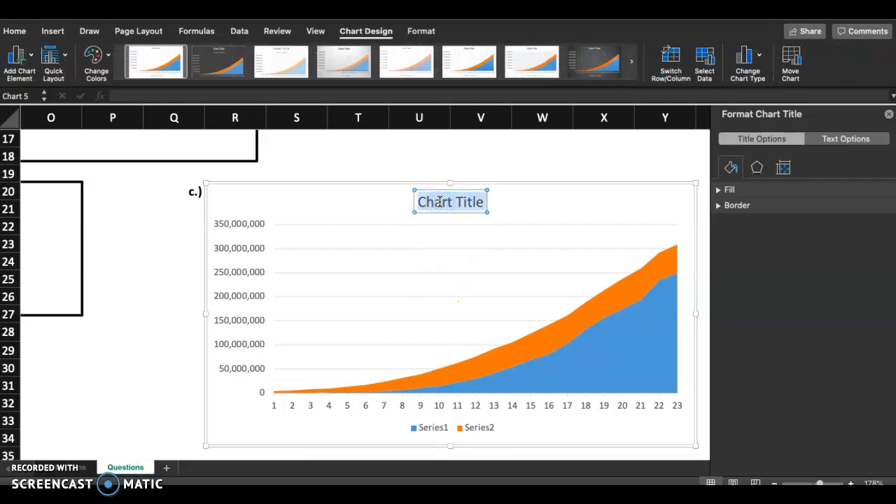
type("Urban and Rural Populations")
left_click(543, 175)
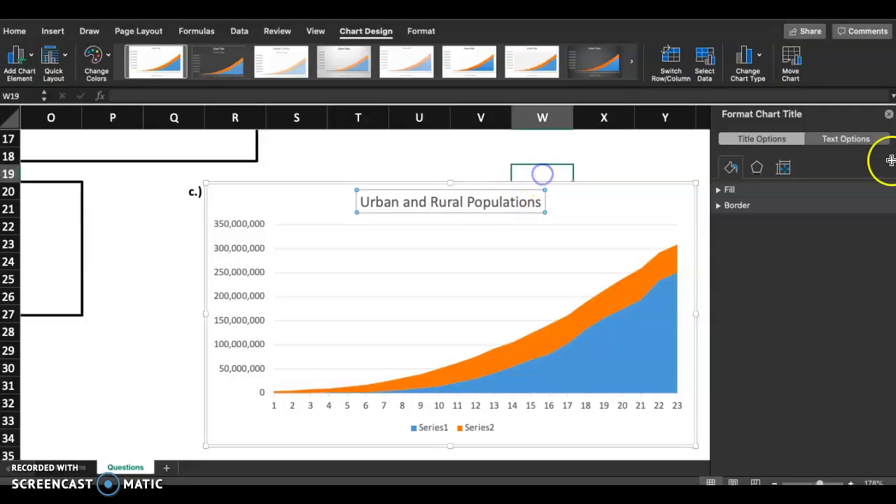
left_click(889, 113)
Step: Reread step 6 on the Instructions sheet for the cell references of the series names and horizontal axis labels
scroll(739, 261, "down", 3)
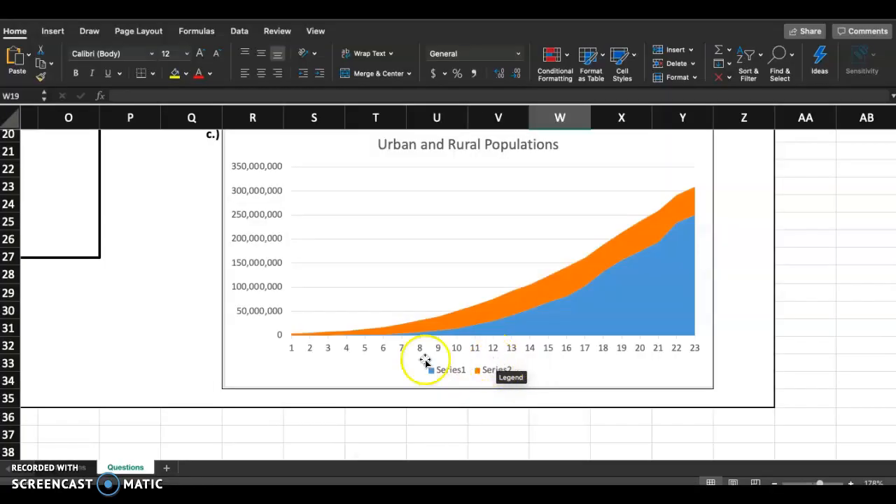
left_click(70, 467)
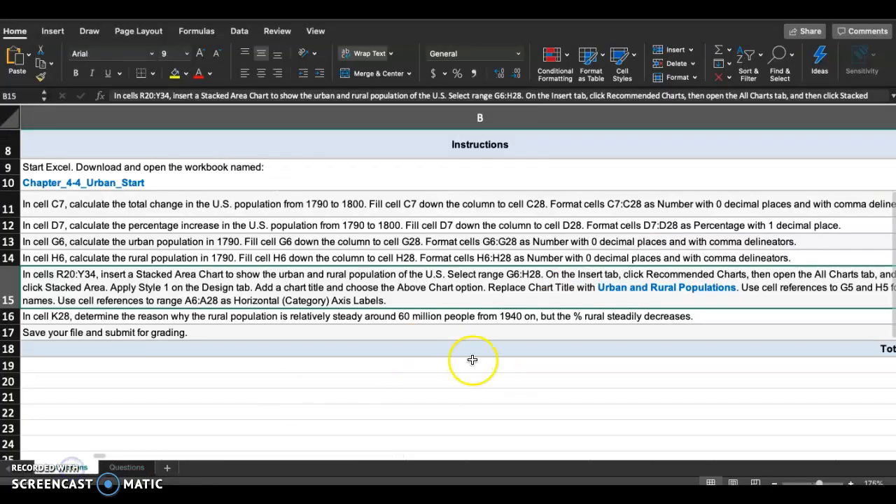
scroll(472, 360, "right", 3)
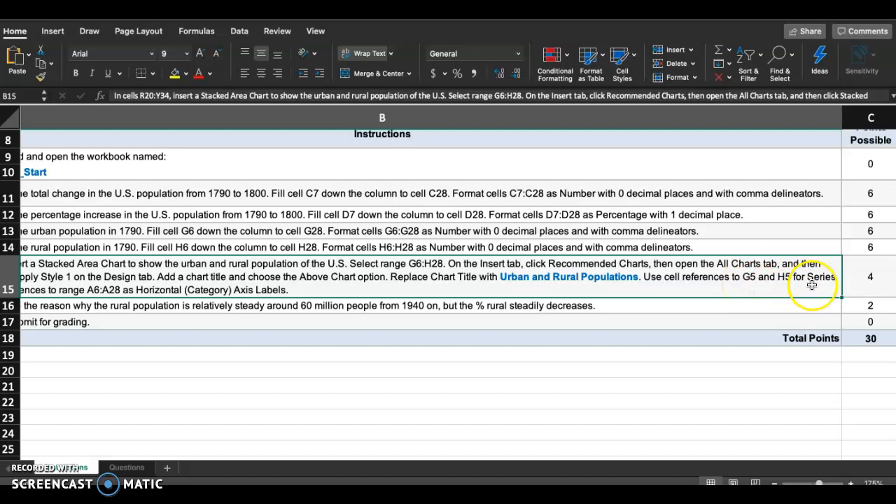
scroll(784, 278, "left", 5)
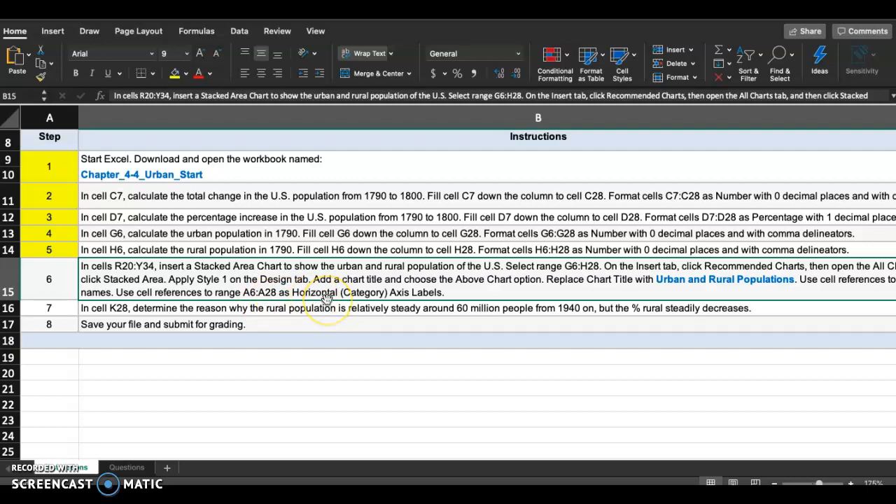
scroll(327, 297, "right", 3)
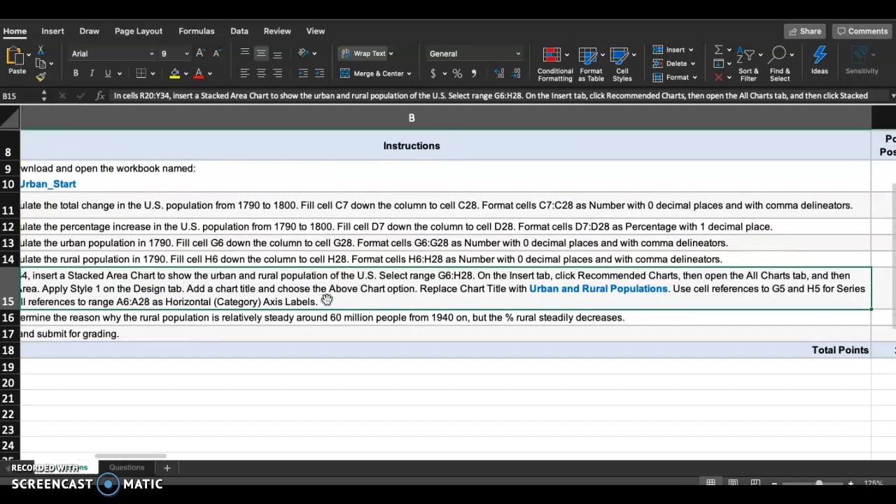
Step: Open the data source settings of the Urban and Rural Populations chart on the Questions sheet
left_click(127, 466)
left_click(366, 206)
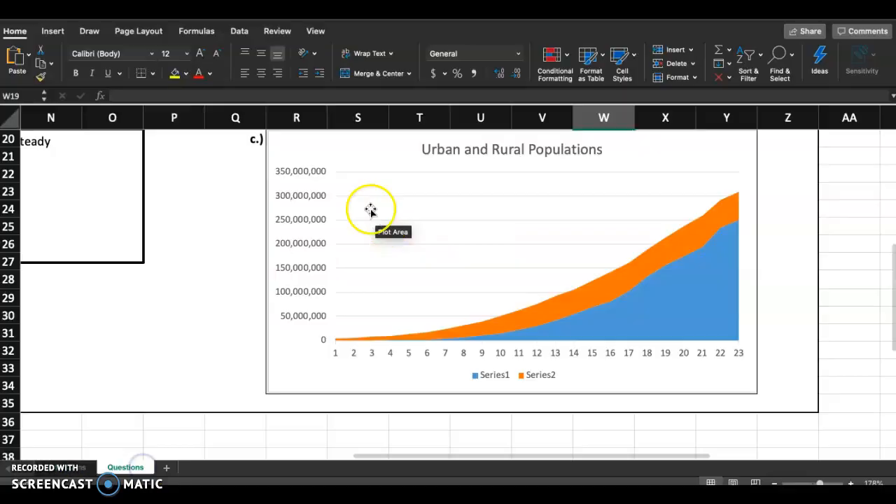
left_click(342, 154)
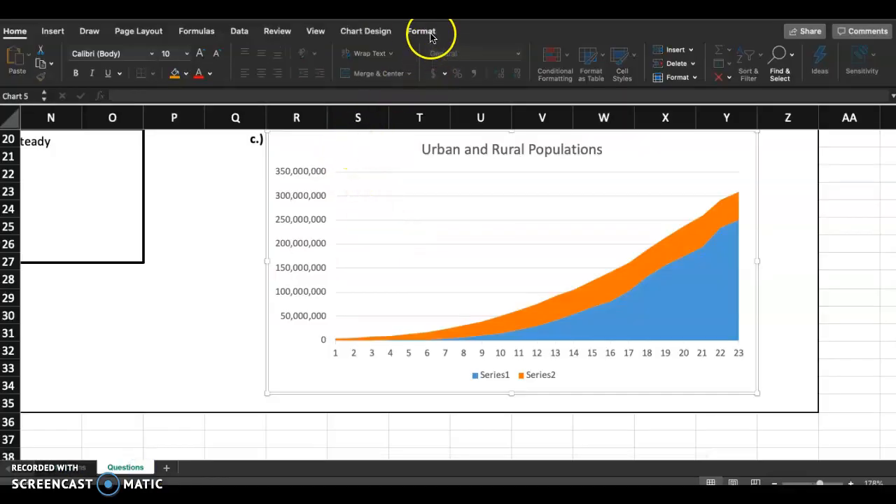
left_click(375, 31)
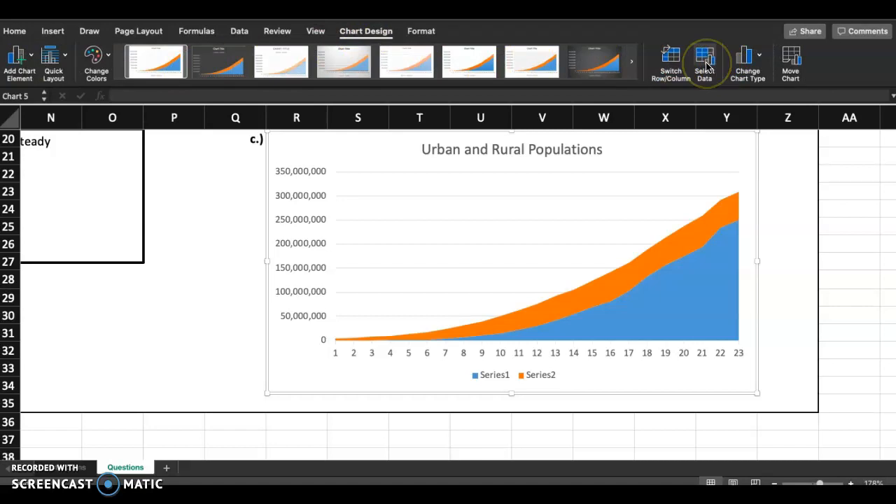
left_click(375, 32)
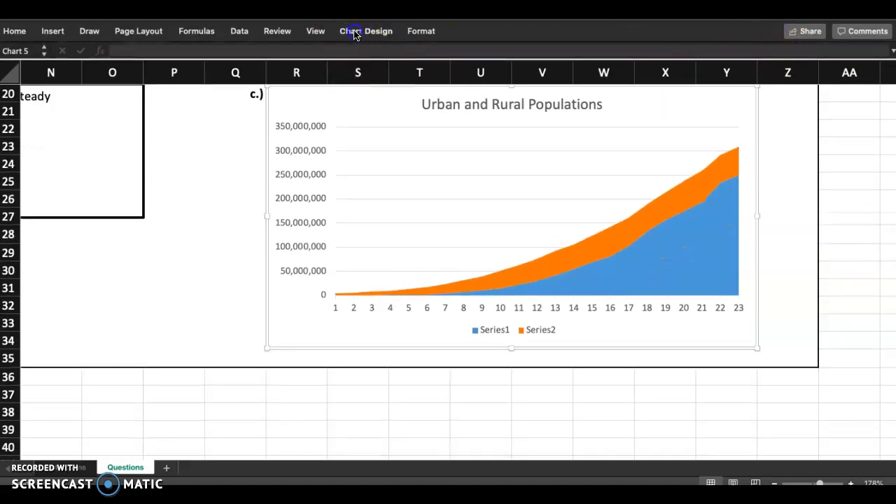
left_click(354, 32)
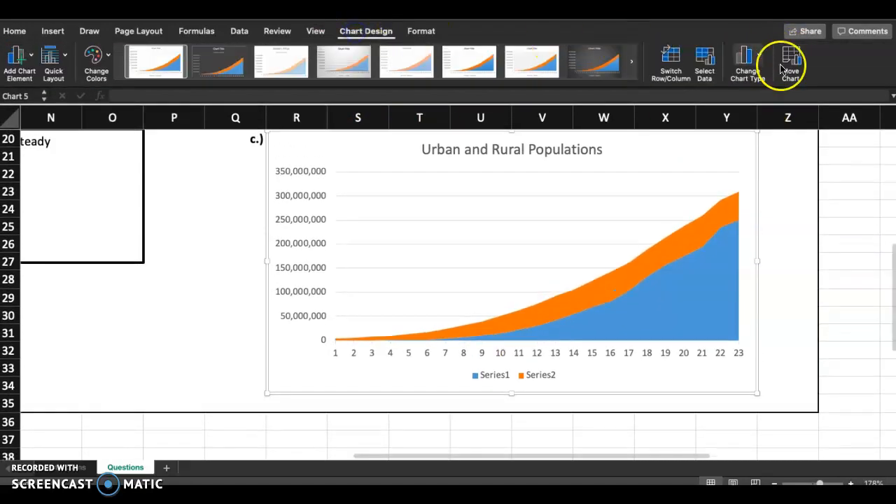
left_click(705, 59)
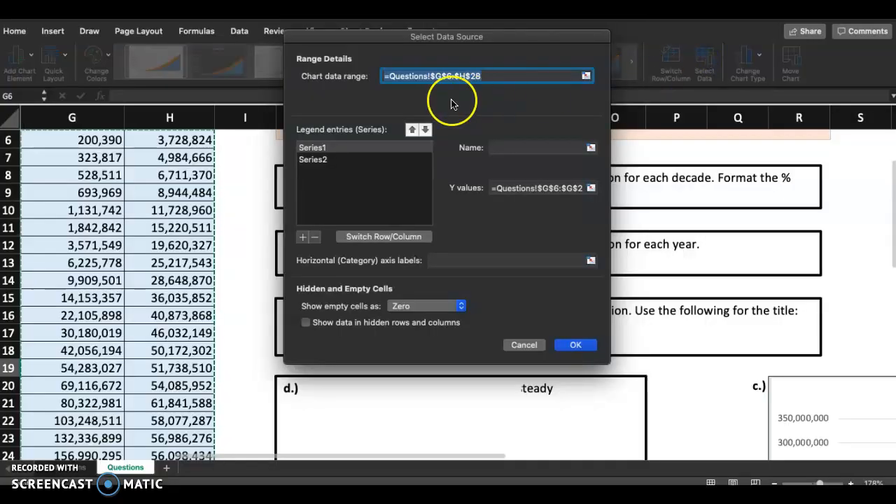
Step: Set the name of the chart's first series, Series1, to a reference to cell G5 on the Questions sheet
left_click(312, 148)
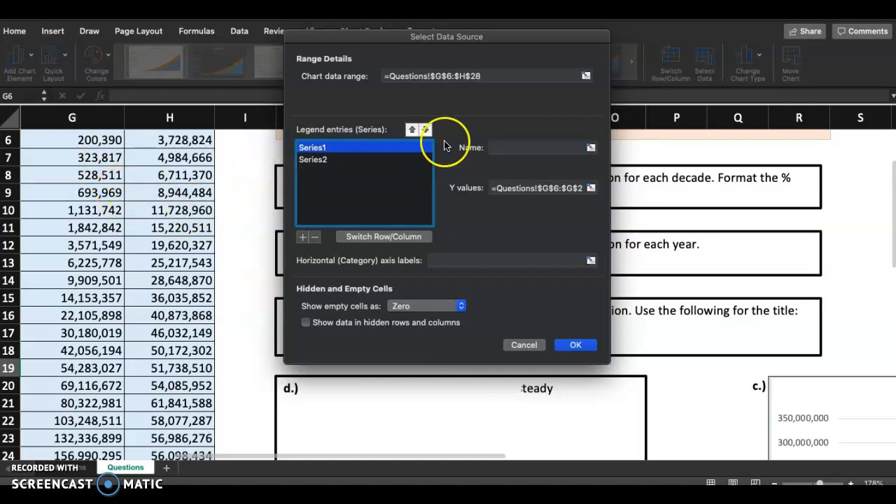
left_click(592, 147)
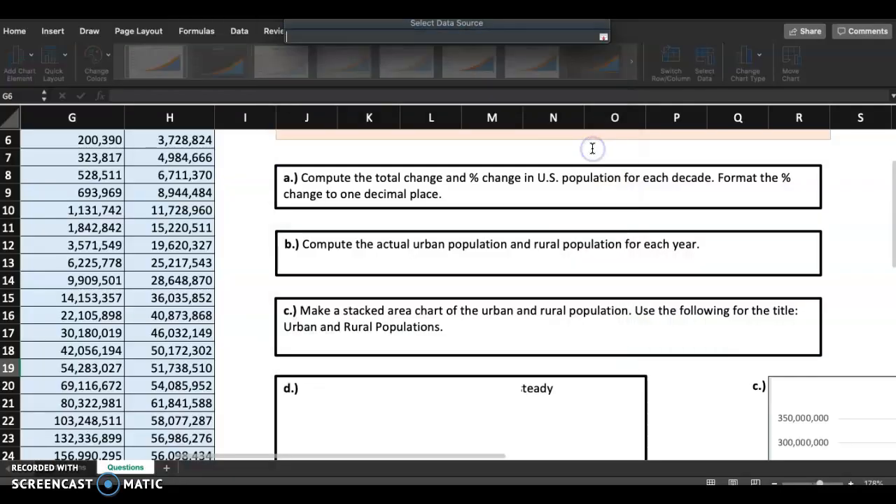
scroll(219, 137, "up", 5)
scroll(219, 137, "left", 3)
scroll(219, 137, "left", 2)
left_click(378, 183)
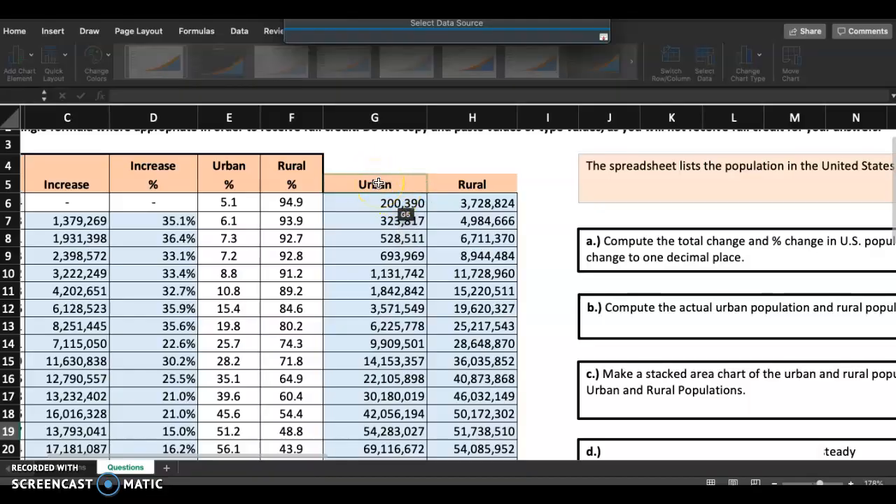
left_click(378, 184)
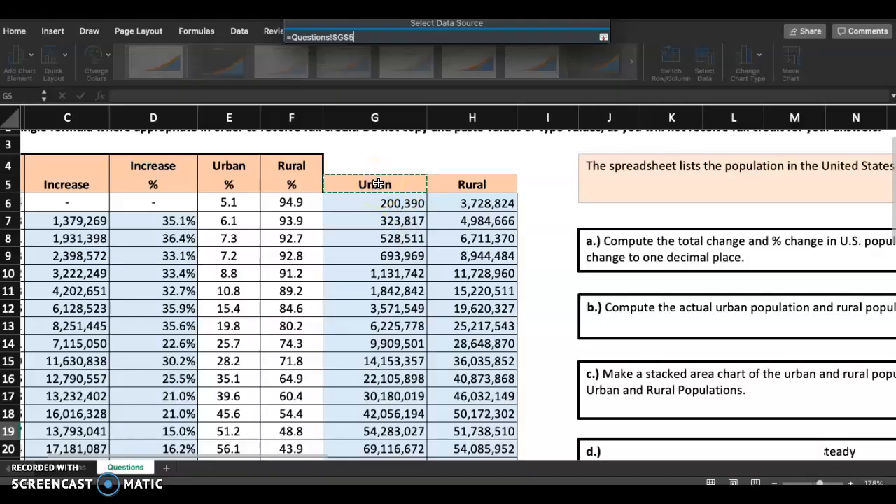
left_click(603, 36)
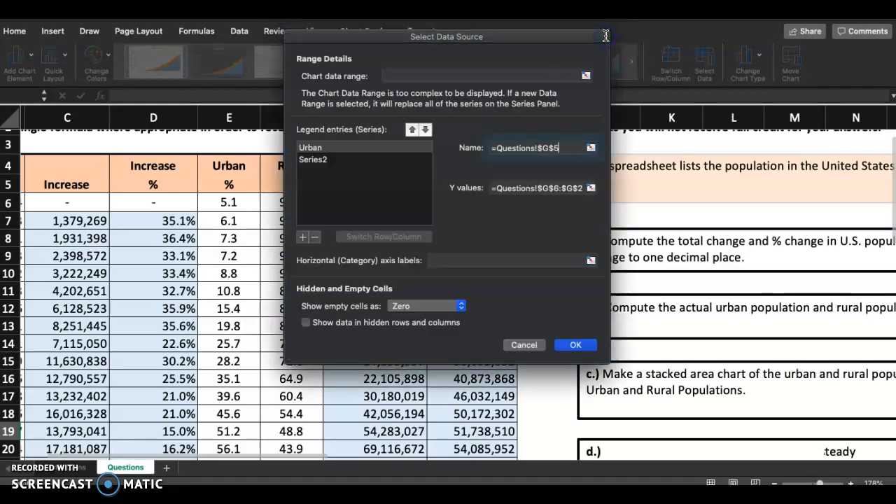
left_click(539, 189)
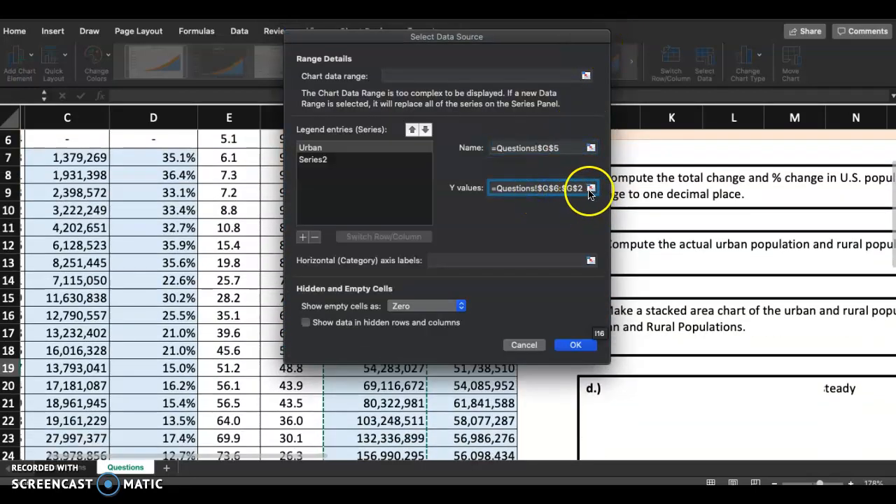
left_click(590, 189)
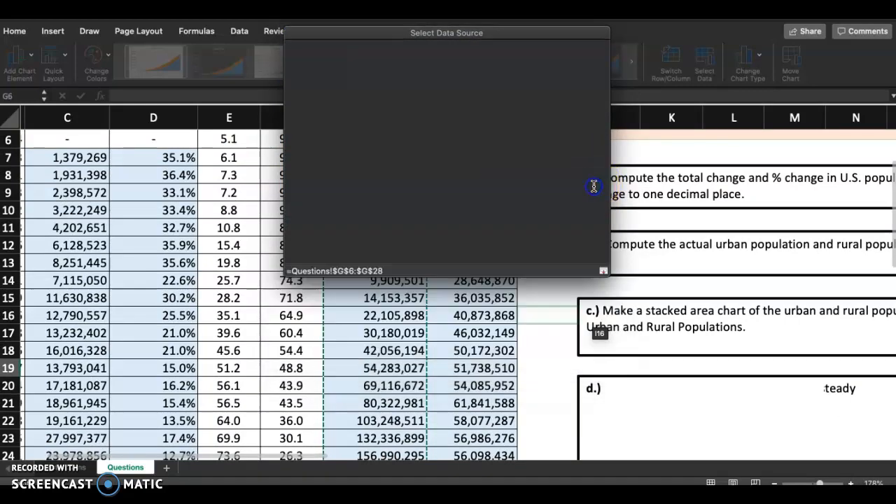
scroll(403, 229, "up", 4)
scroll(403, 229, "down", 10)
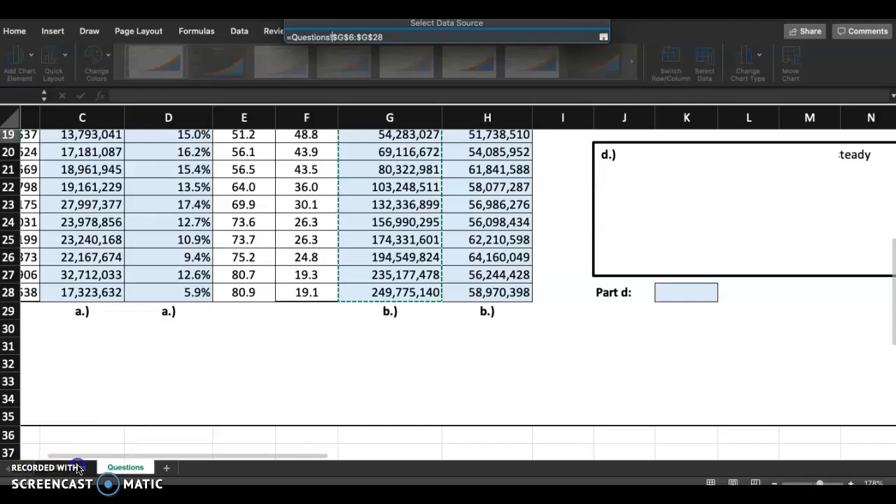
Step: Check step 6 on the Instructions sheet for the cells required as series names and horizontal axis labels
left_click(76, 465)
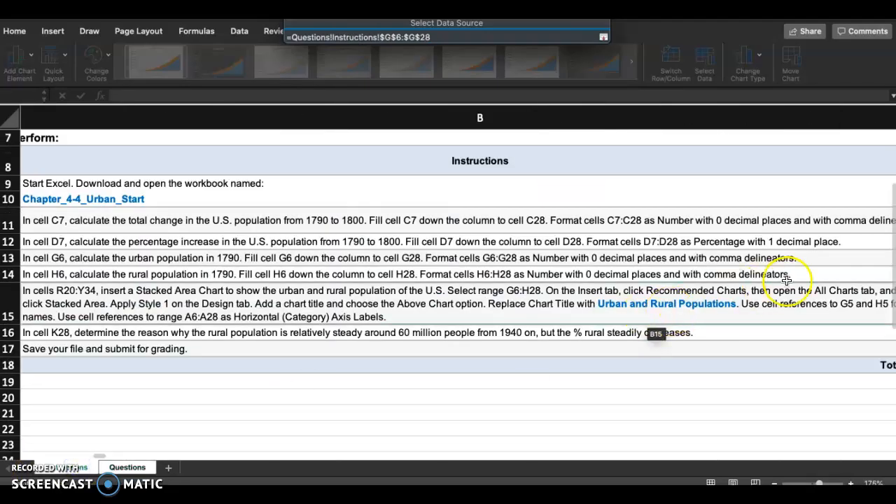
scroll(780, 265, "right", 3)
scroll(768, 302, "left", 4)
scroll(768, 302, "left", 1)
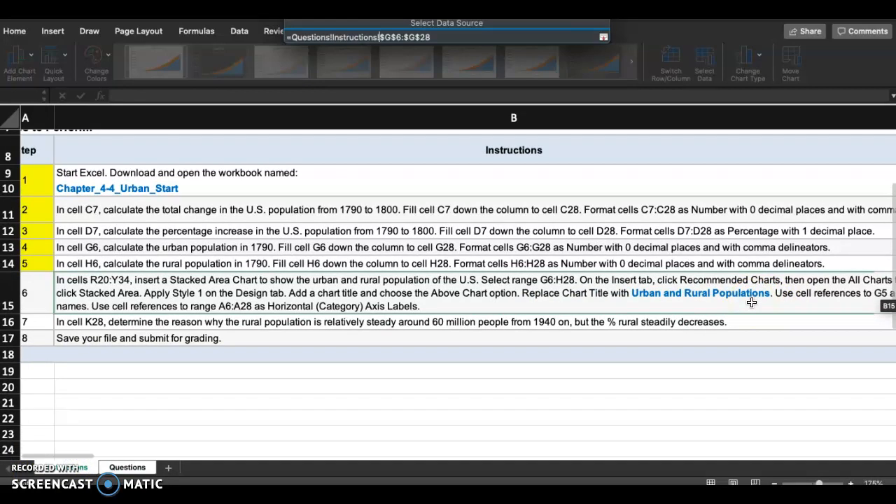
scroll(751, 302, "right", 3)
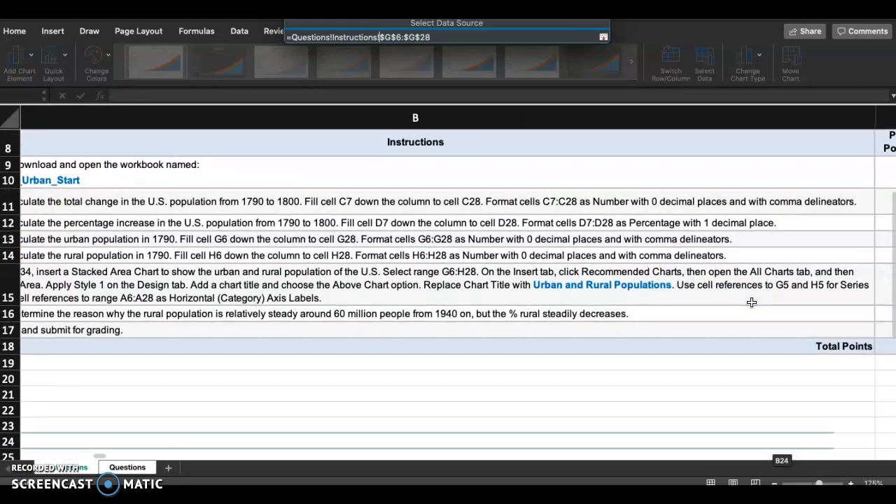
left_click(763, 295)
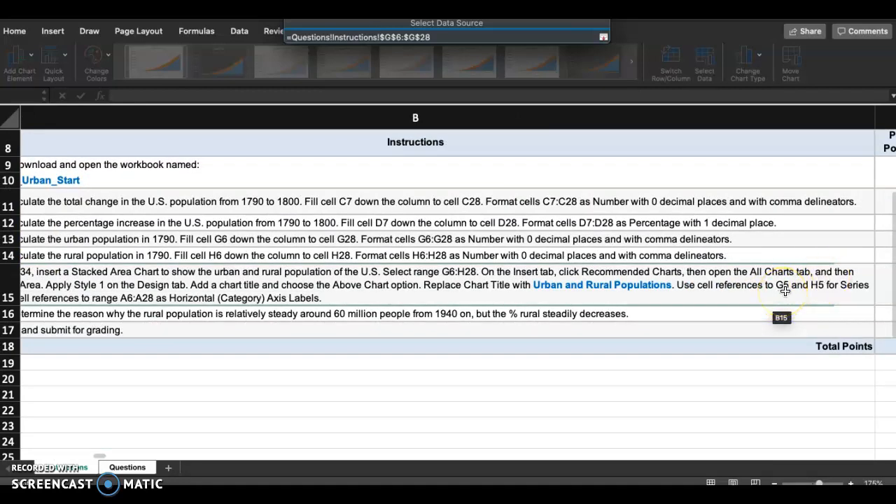
scroll(785, 290, "left", 3)
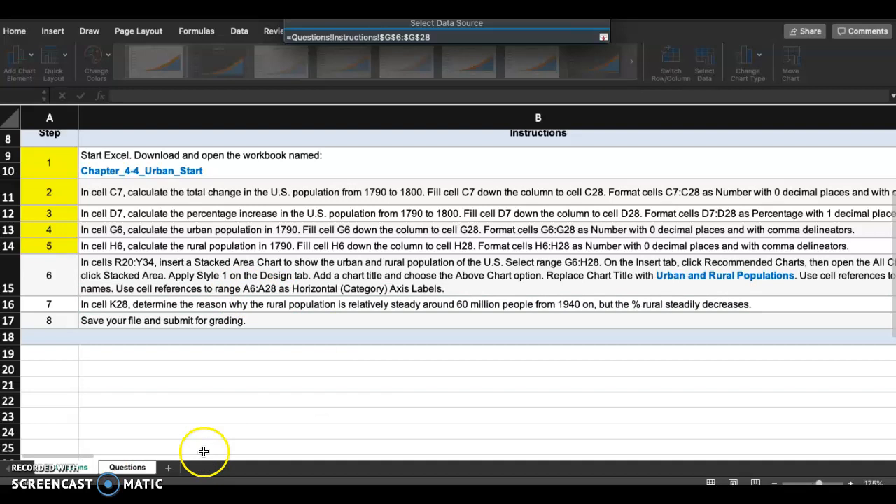
Step: Try to return to the Questions sheet and accept the pending Y values reference of the Urban series
left_click(139, 466)
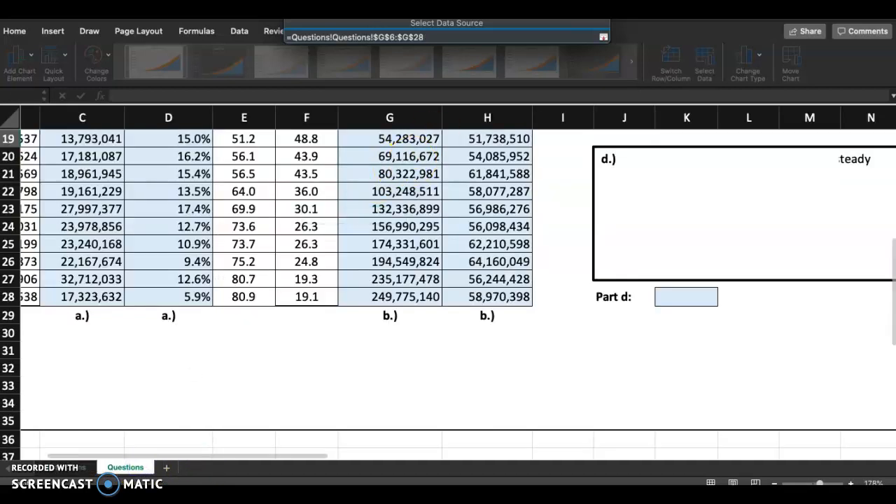
left_click(603, 37)
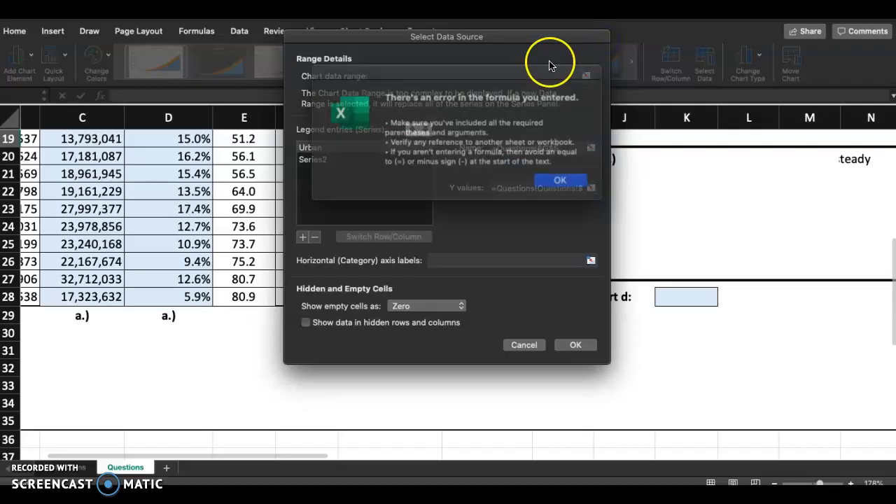
left_click(550, 175)
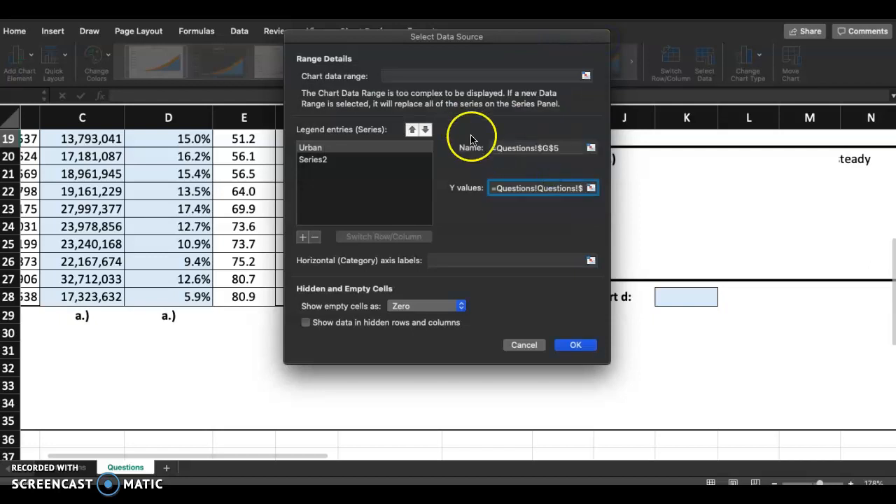
left_click(520, 149)
left_click(552, 176)
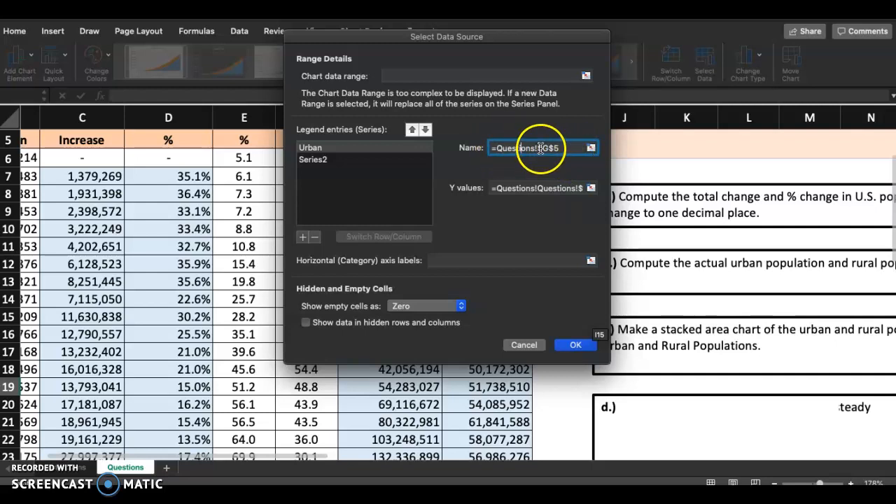
Step: Set the name of the chart's second series, Series2, to a reference to cell H5 on the Questions sheet
left_click(359, 159)
left_click(517, 147)
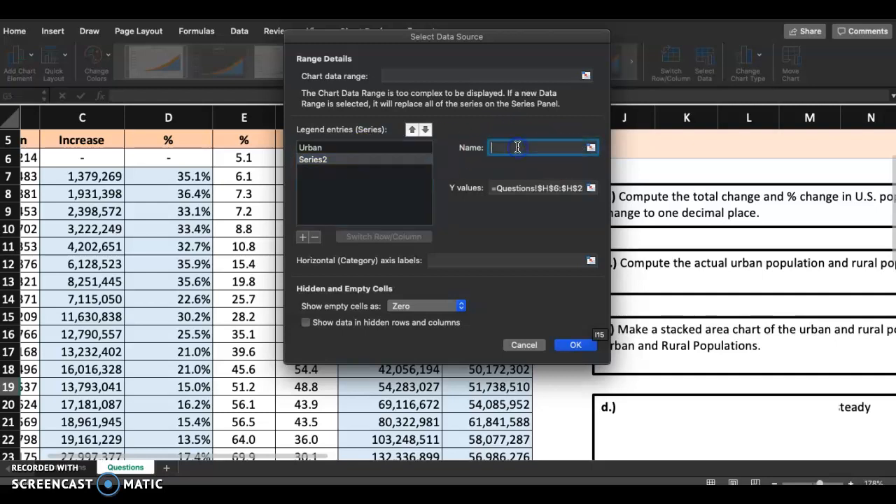
left_click(593, 147)
left_click(475, 142)
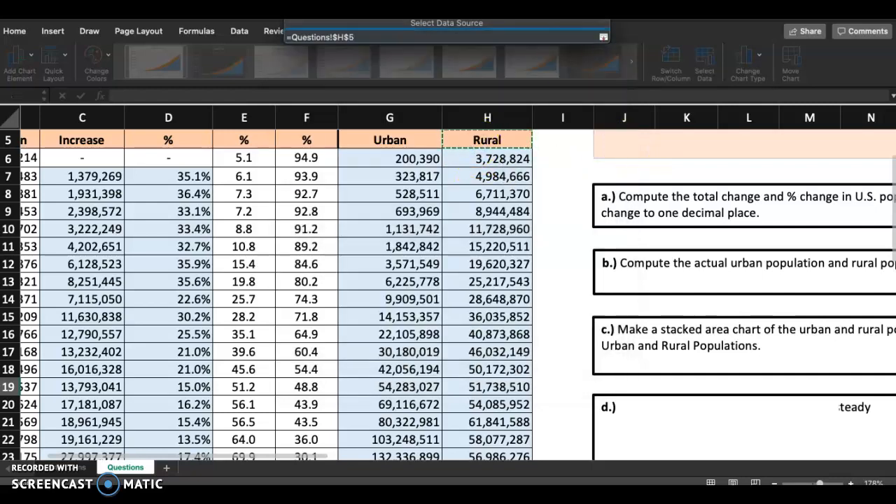
left_click(603, 37)
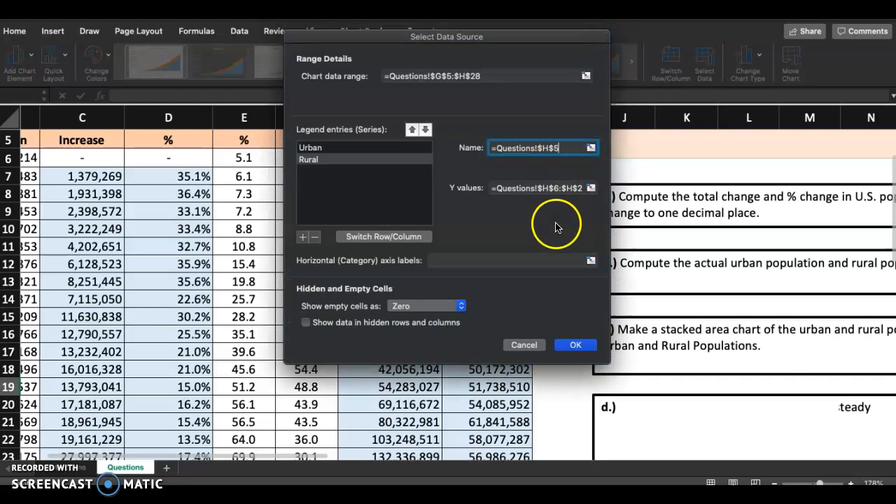
Step: Set the horizontal category axis labels to the years in range A6:A28 and apply the chart's data source changes
left_click(537, 258)
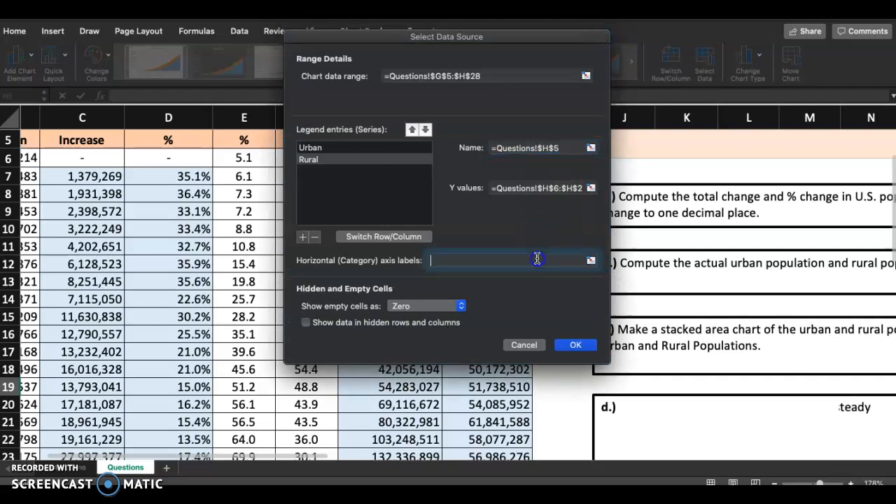
left_click(591, 260)
scroll(344, 233, "up", 3)
scroll(344, 233, "left", 2)
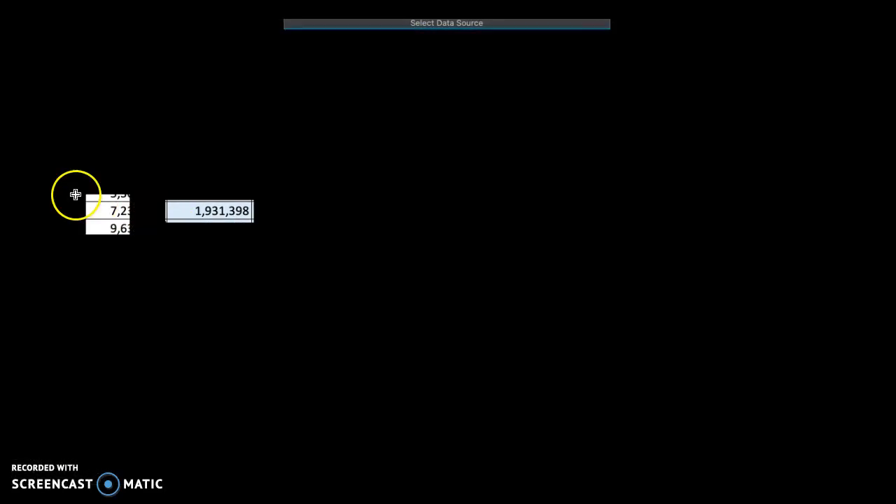
mouse_move(37, 419)
left_mouse_down()
mouse_move(43, 452)
mouse_move(47, 411)
left_mouse_up()
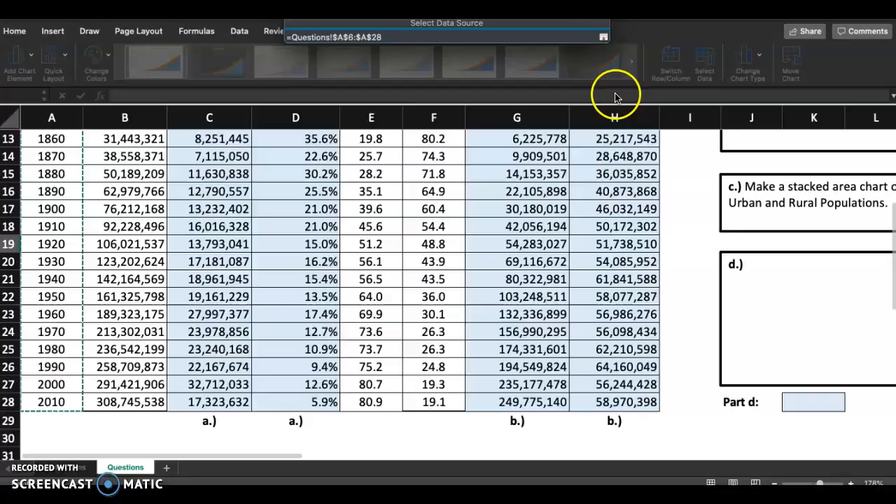
left_click(604, 36)
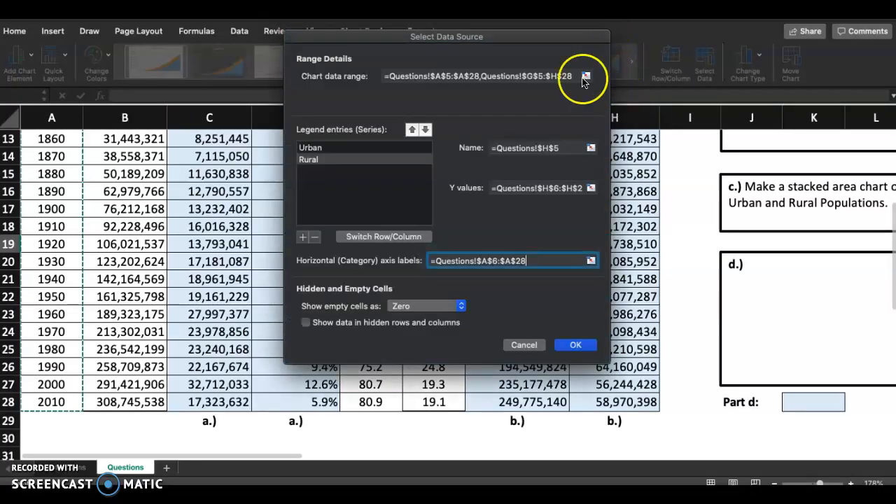
left_click(543, 165)
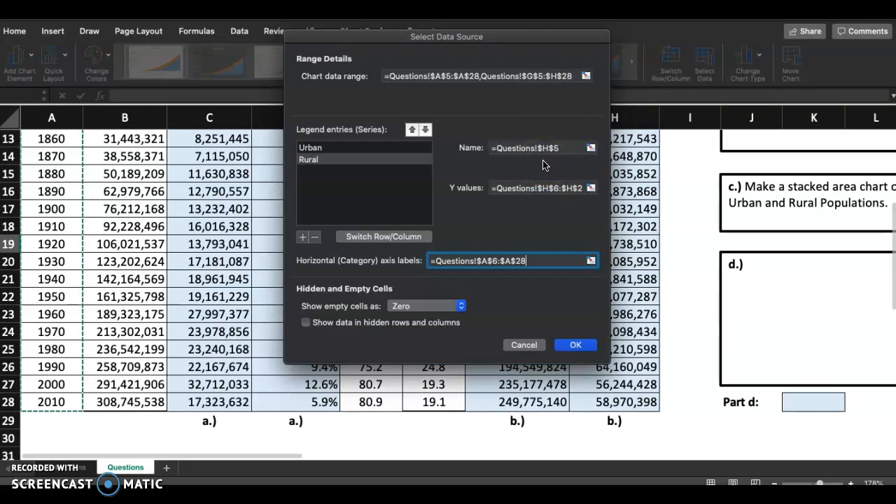
left_click(575, 344)
Step: Examine the updated stacked area chart's year labels, series areas and legend on the Questions sheet
scroll(758, 354, "down", 6)
scroll(757, 354, "right", 5)
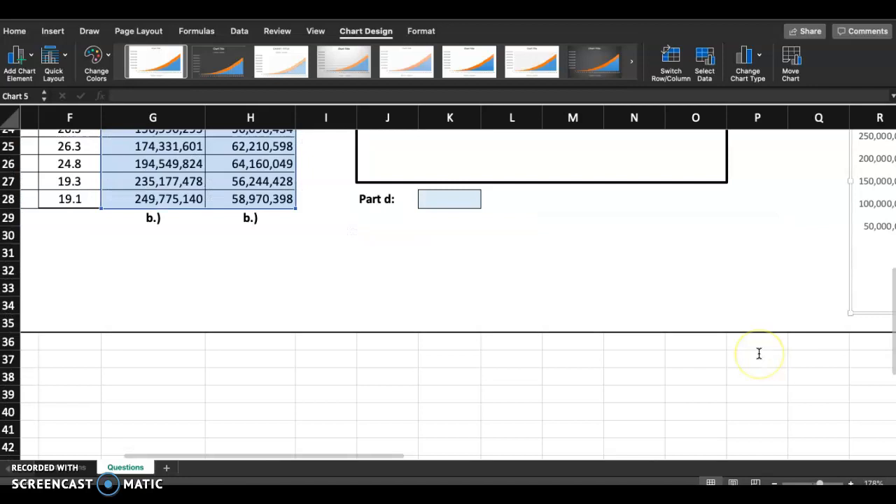
scroll(760, 353, "up", 4)
scroll(758, 353, "up", 3)
scroll(758, 354, "right", 2)
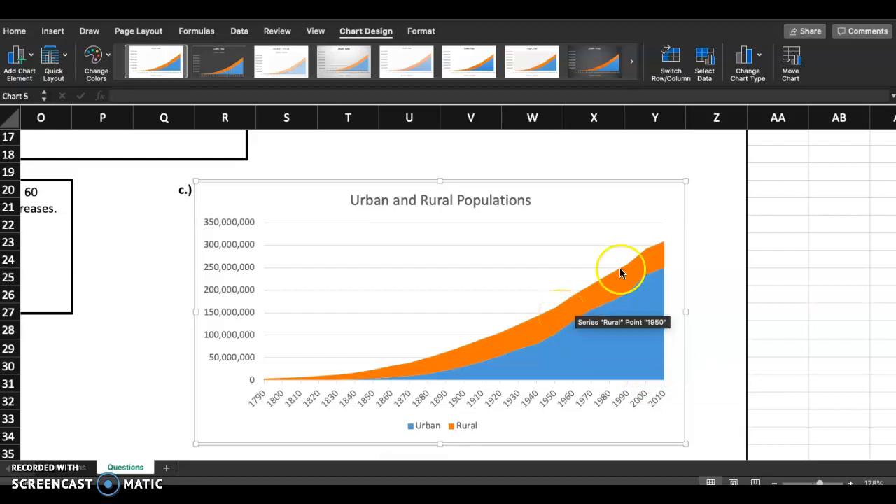
scroll(707, 235, "down", 2)
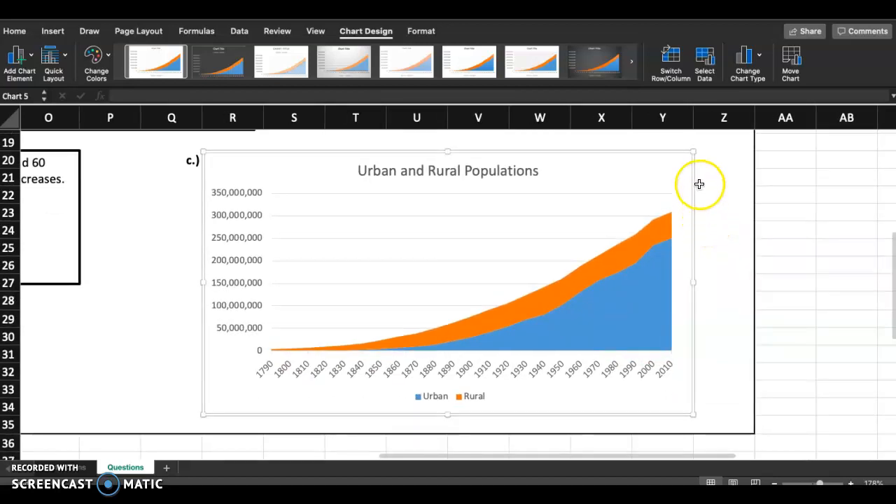
left_click(655, 165)
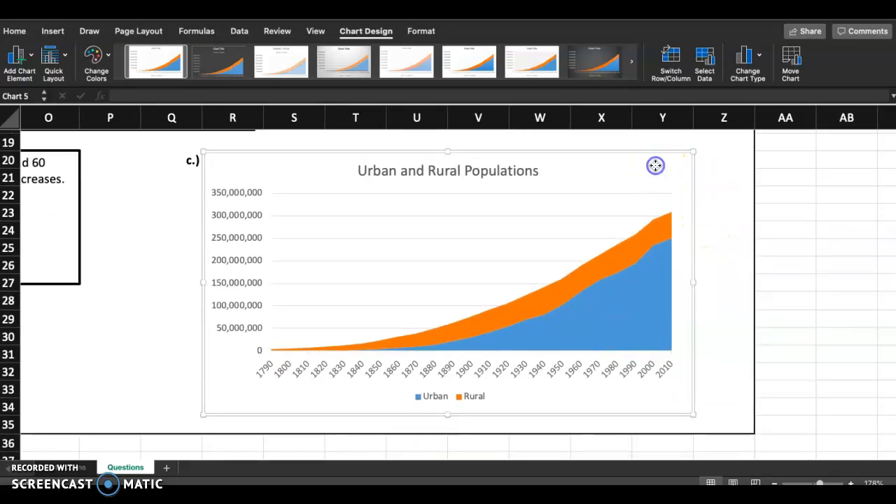
Step: Review the Urban series' name, Y values and axis label references in the chart's data source
left_click(367, 31)
left_click(368, 32)
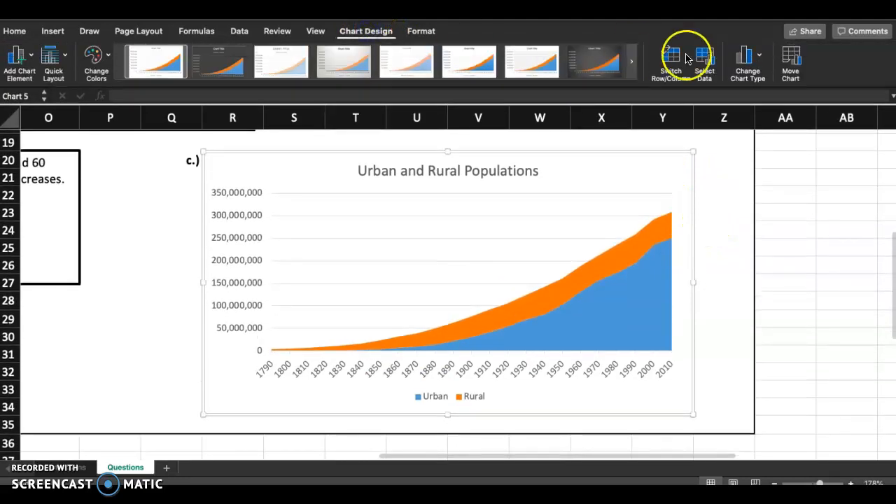
left_click(714, 58)
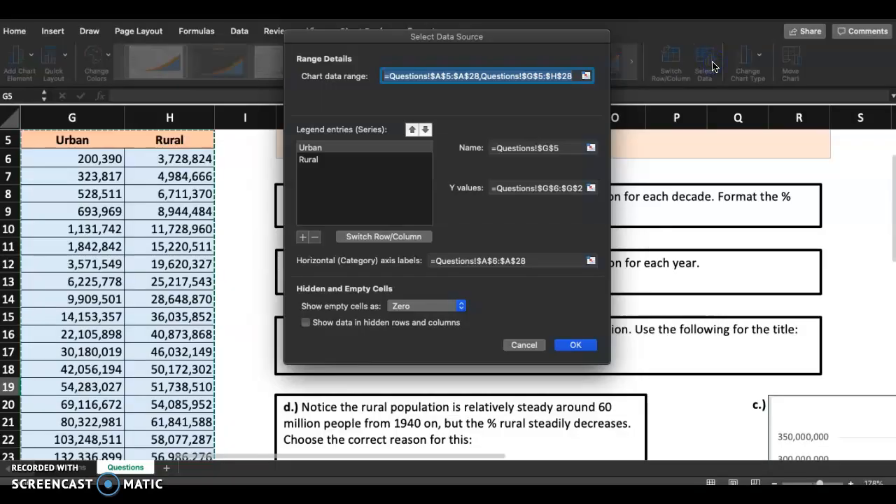
left_click(378, 149)
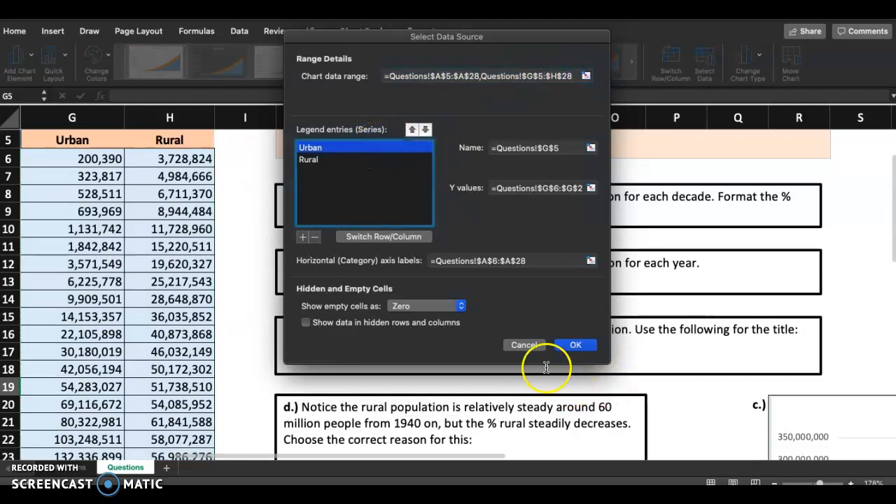
left_click(575, 344)
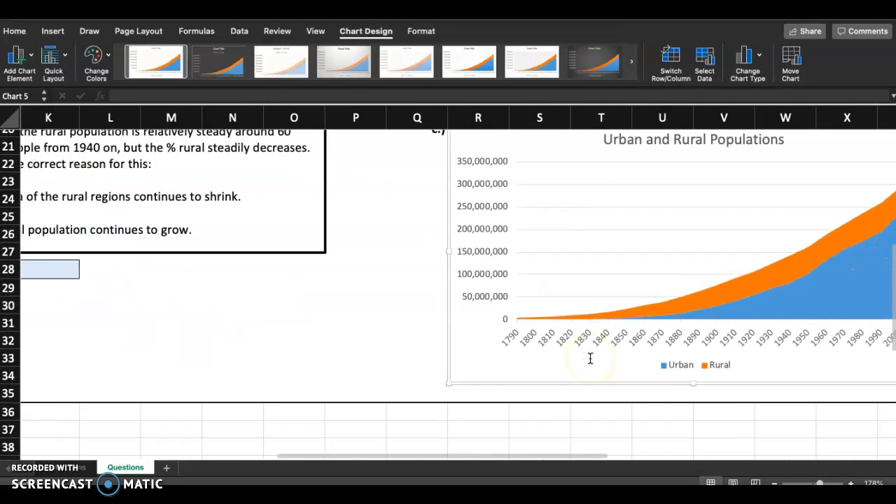
Step: Undo the chart's recent title, series name, axis label and size edits, and resize it to fill range R20:Y34
key("super+z")
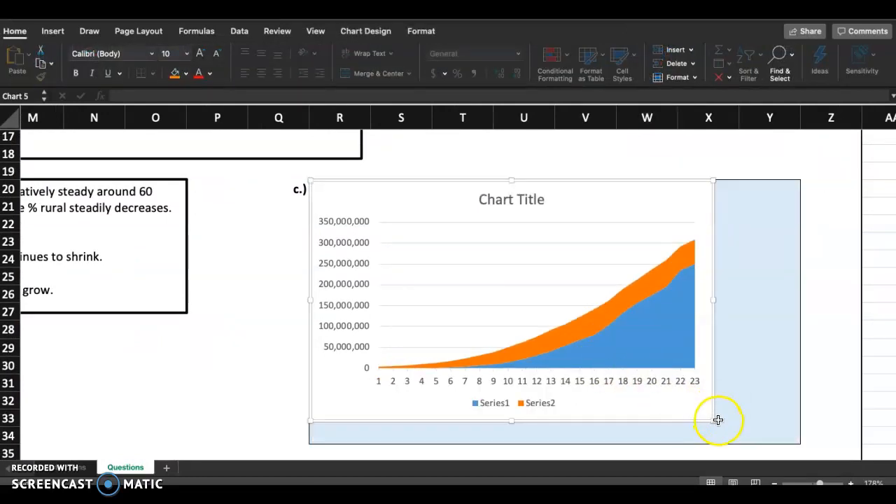
left_click_drag(712, 420, 797, 438)
Step: Replace the chart title with Urban and Rural Populations and close the title formatting options
double_click(545, 198)
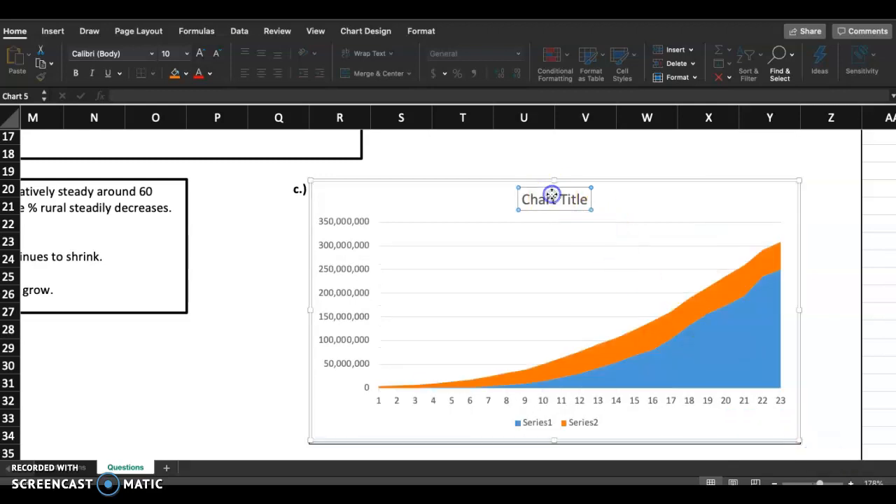
triple_click(546, 203)
type("Urban and Rural Populations")
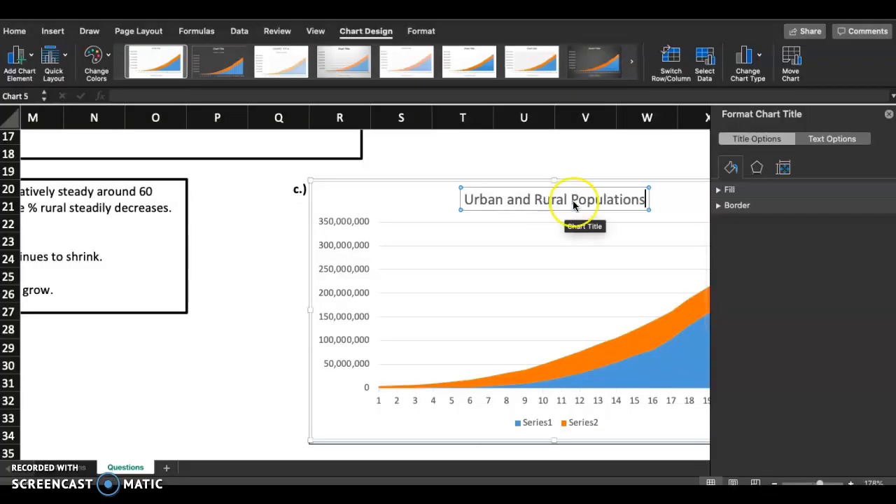
left_click(889, 115)
left_click(850, 176)
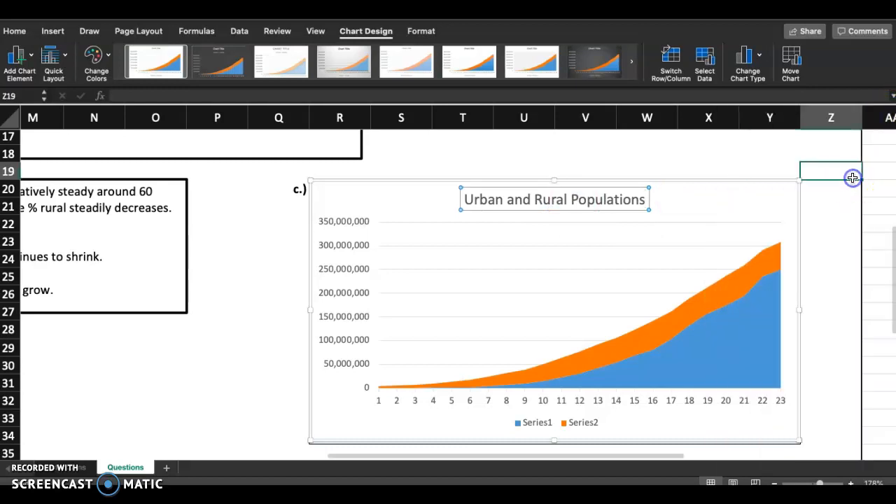
Step: Set the name of the chart's first series, Series1, to a reference to cell G5 on the Questions sheet
left_click(782, 206)
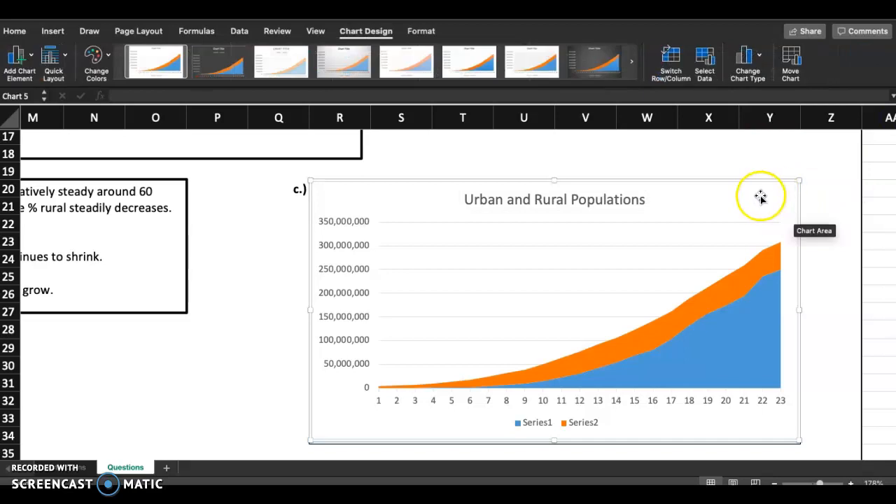
left_click(760, 197)
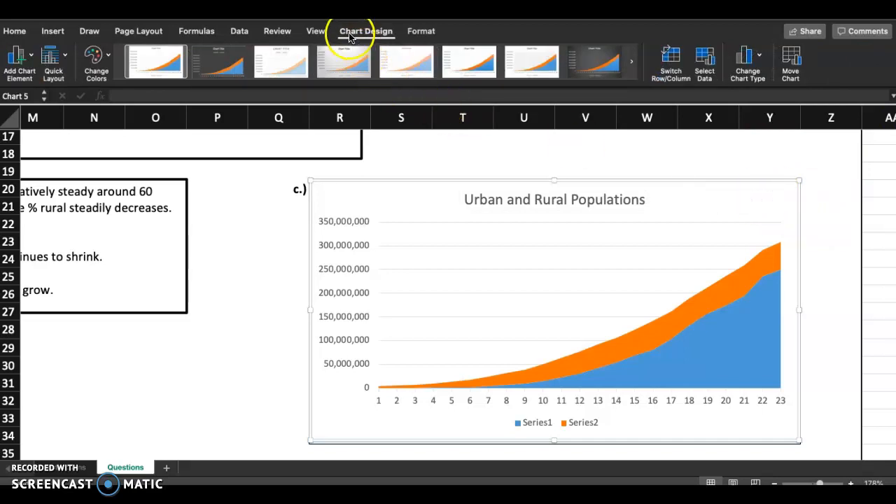
left_click(706, 60)
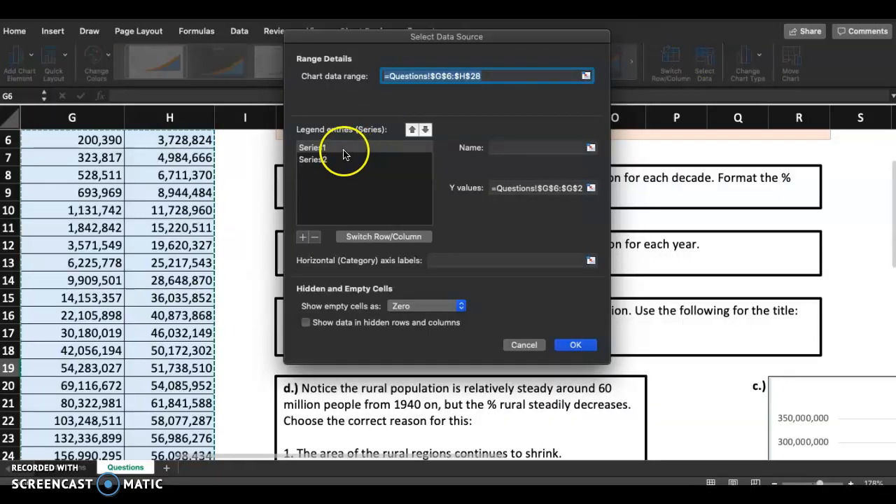
left_click(354, 148)
left_click(539, 148)
left_click(591, 147)
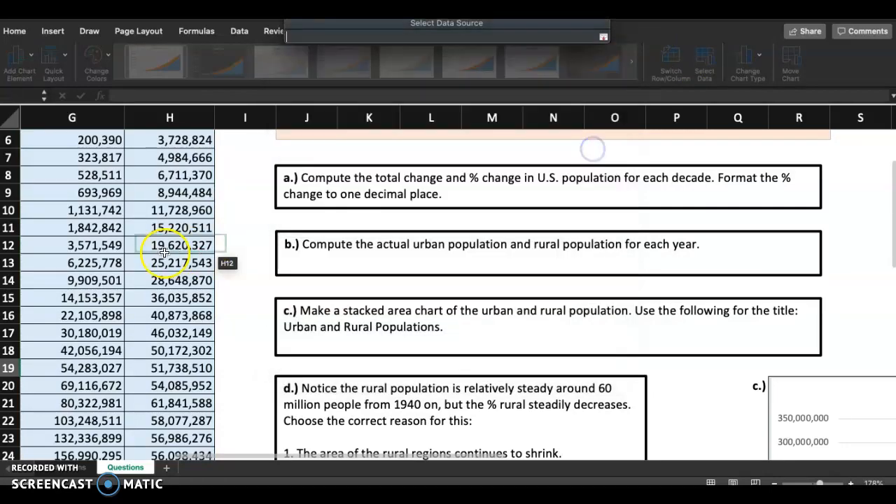
scroll(224, 259, "up", 5)
scroll(224, 258, "left", 3)
left_click(216, 224)
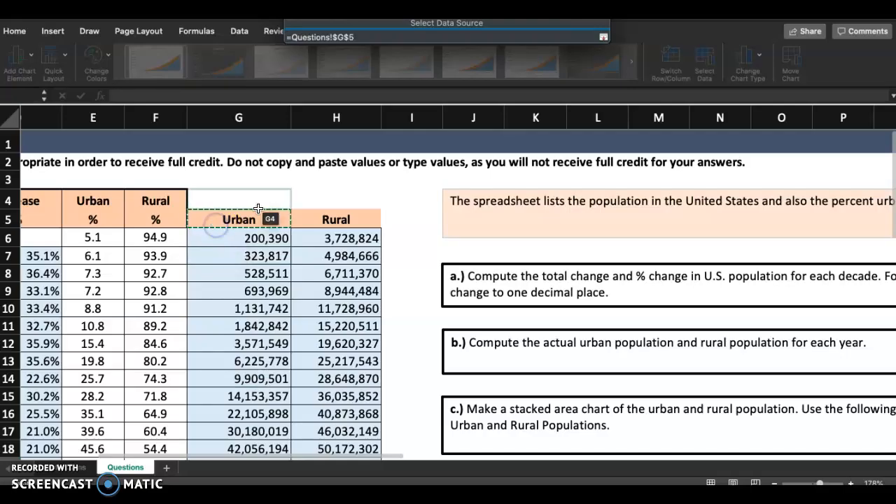
left_click(602, 40)
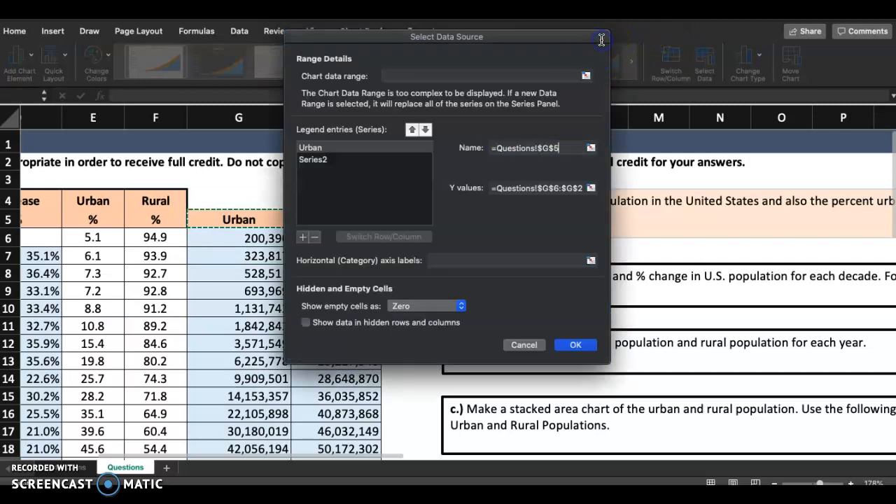
Step: Reference cell H5 on the Questions sheet as the name of Series2 in the chart's data source
left_click(319, 164)
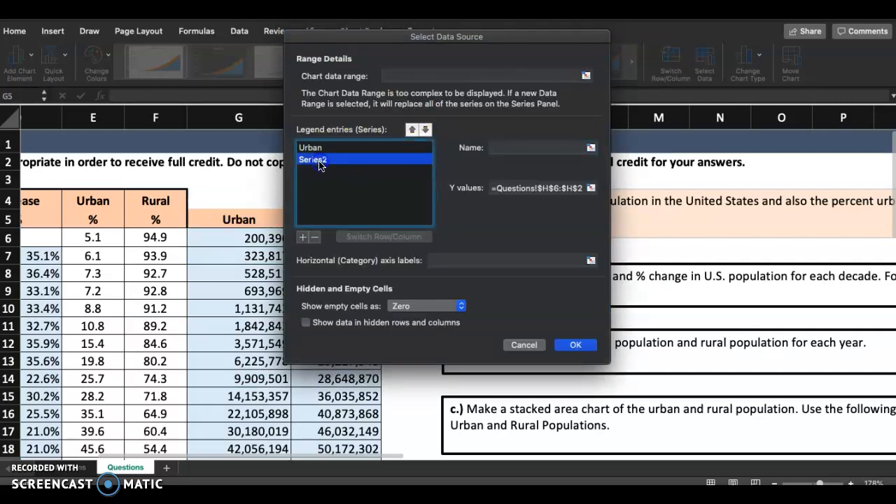
left_click(592, 147)
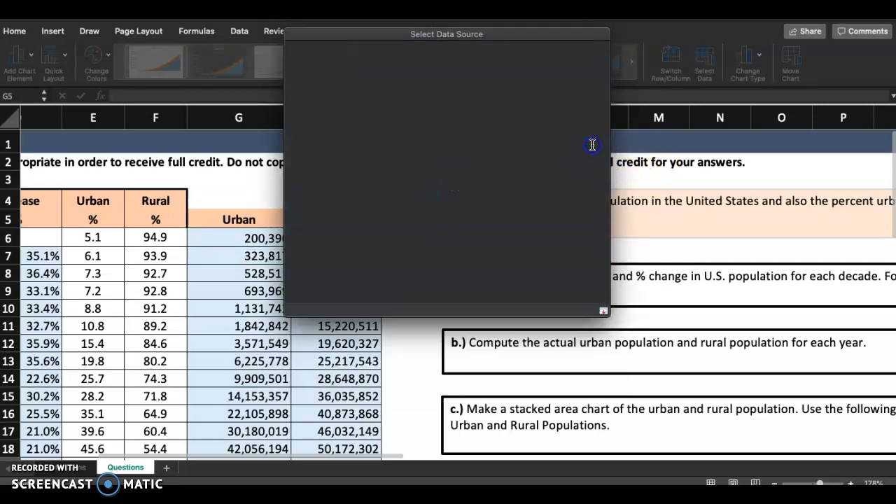
left_click(328, 219)
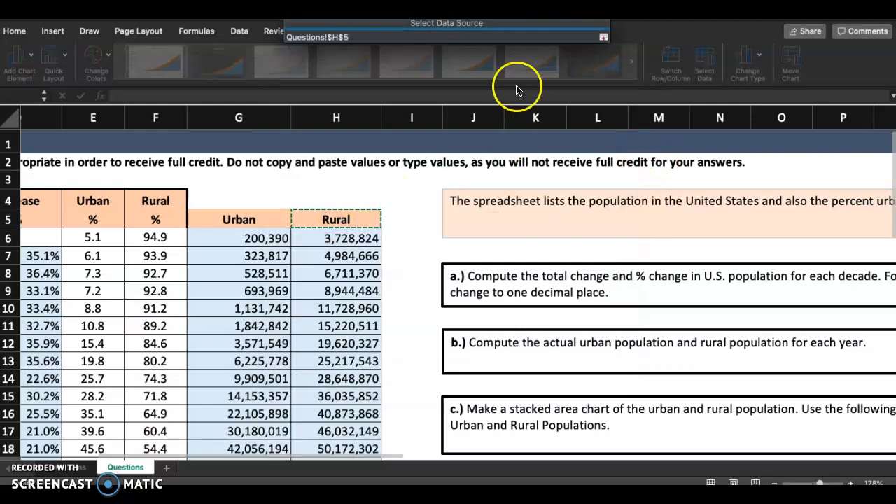
left_click(602, 37)
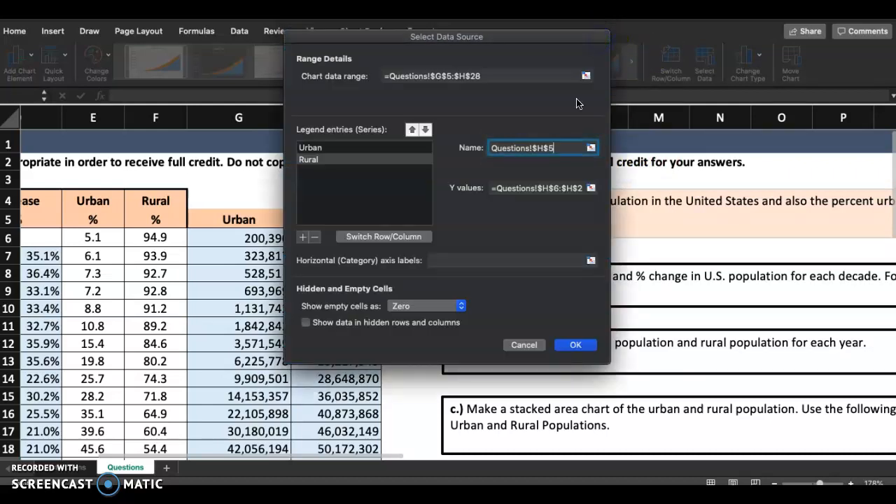
Step: Use the years in A6:A28 as the chart's horizontal category axis labels and apply the data source changes
left_click(476, 259)
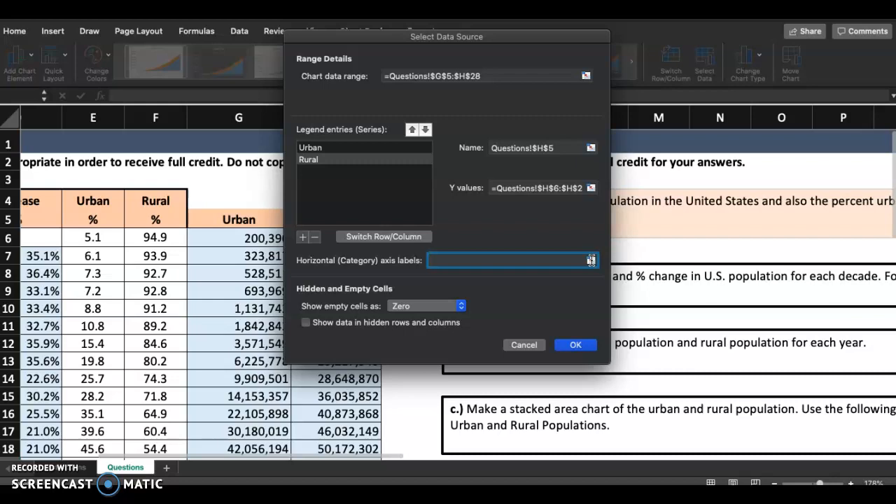
left_click(591, 260)
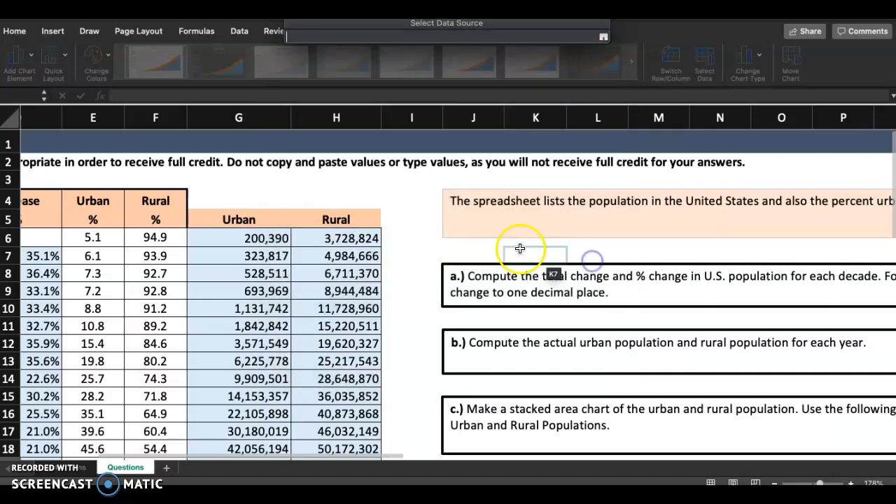
scroll(219, 364, "left", 5)
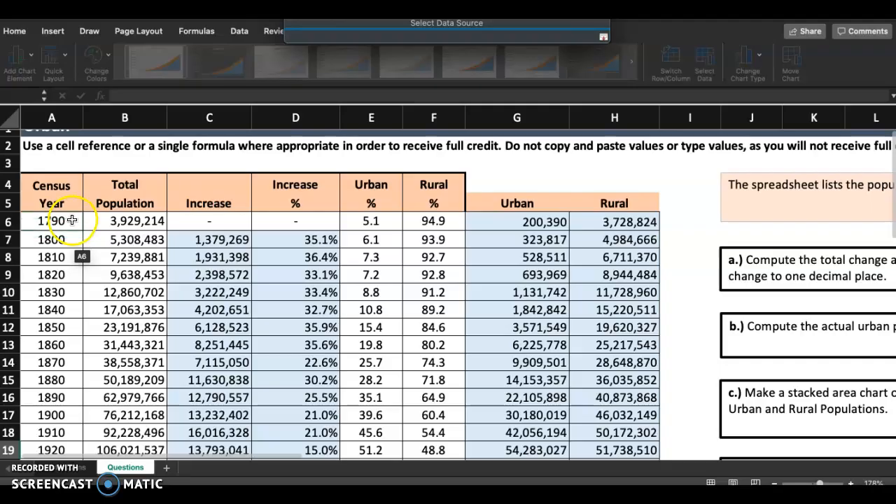
left_click_drag(49, 221, 59, 399)
left_click(603, 36)
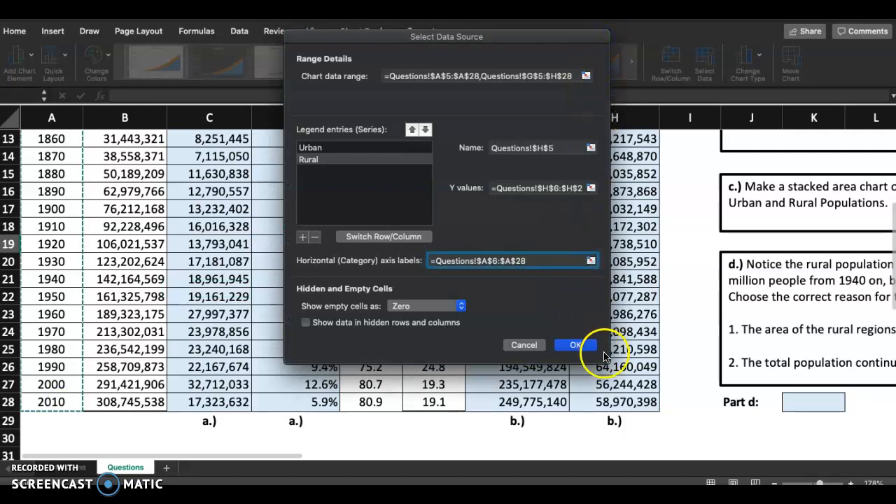
left_click(575, 344)
scroll(697, 313, "right", 2)
scroll(696, 313, "right", 5)
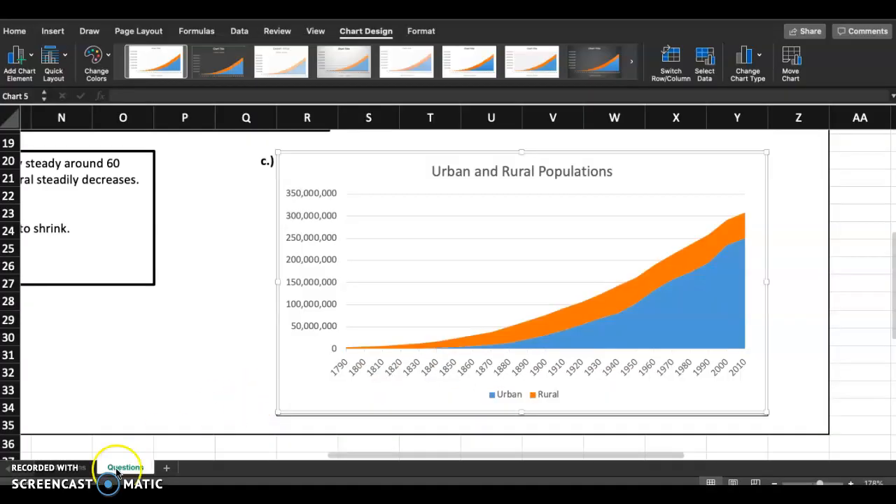
Step: Mark step 6 as done on the instructions sheet by filling its number cell A15 with yellow
left_click(76, 467)
left_click(63, 295)
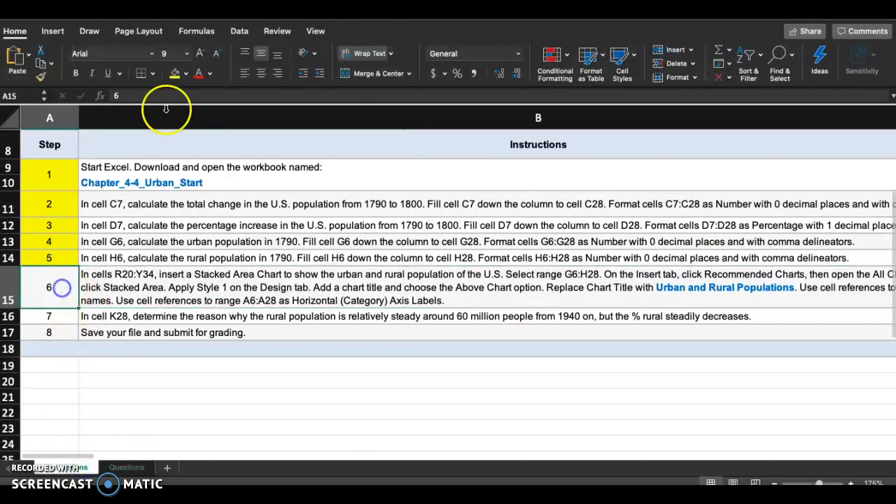
left_click(175, 73)
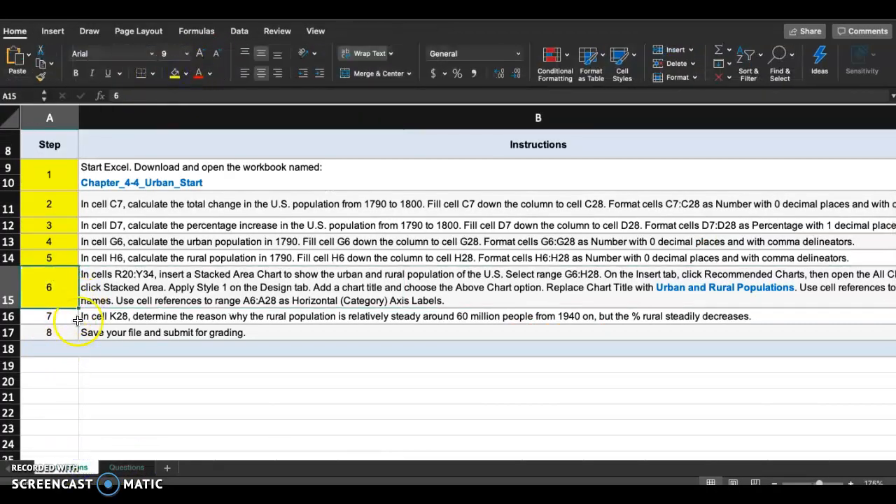
Step: Read instruction step 7 and question d on the Questions sheet, and select the Part d answer cell K28
left_click(61, 318)
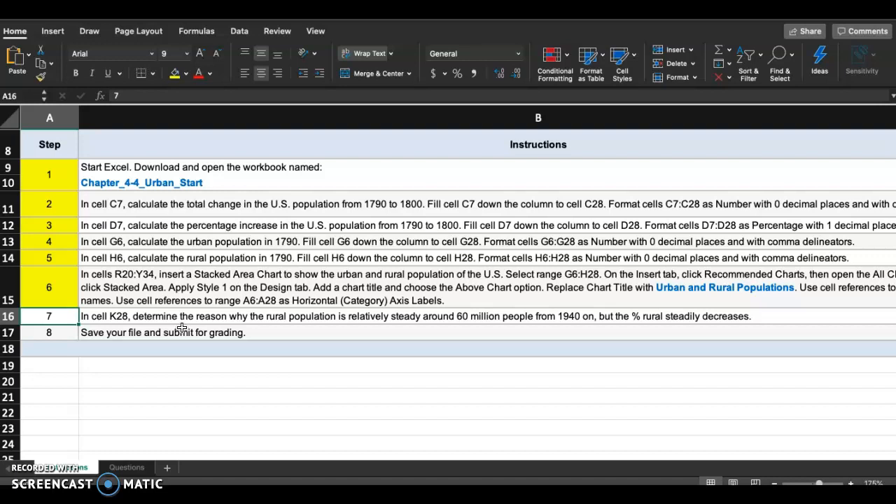
left_click(125, 466)
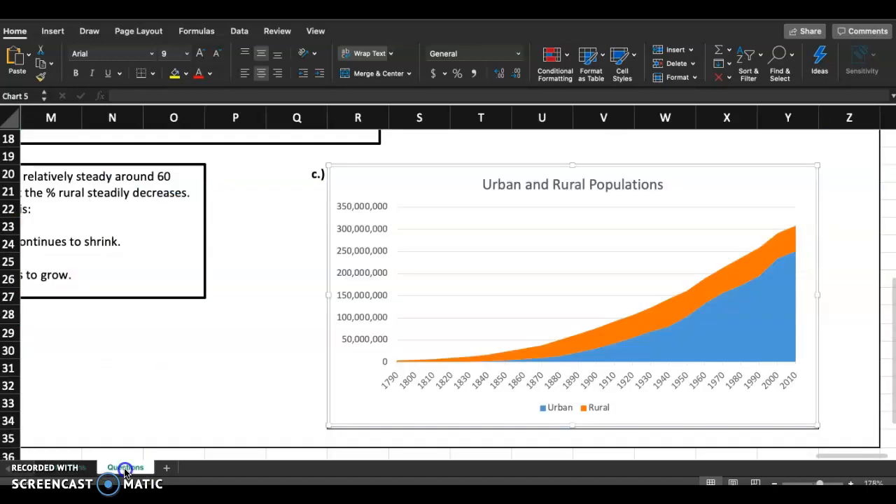
scroll(129, 302, "left", 10)
scroll(129, 302, "up", 2)
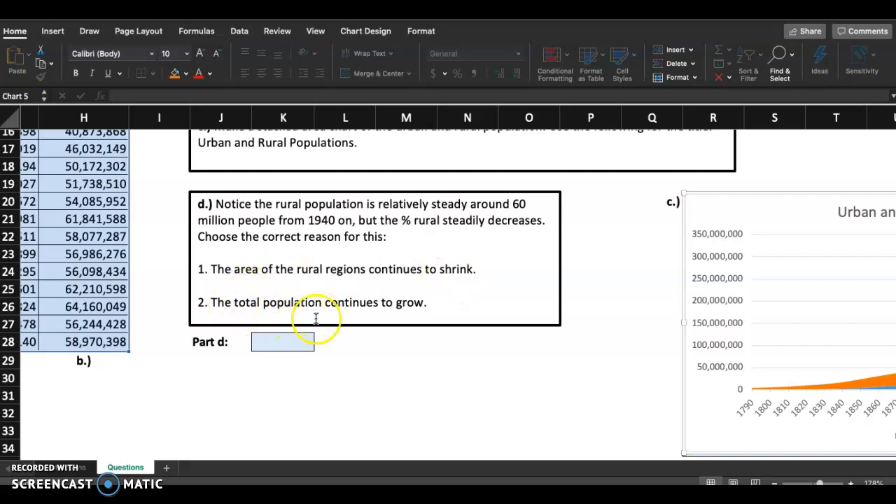
left_click(296, 342)
left_click(318, 346)
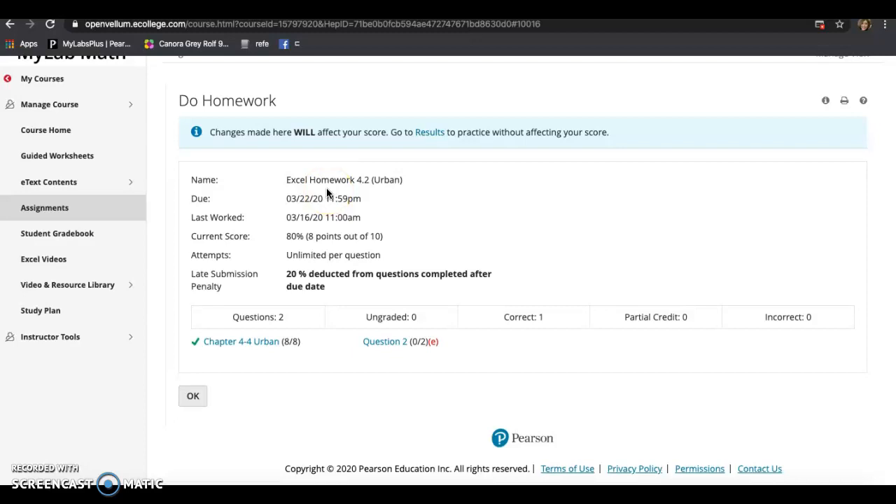
left_click(202, 408)
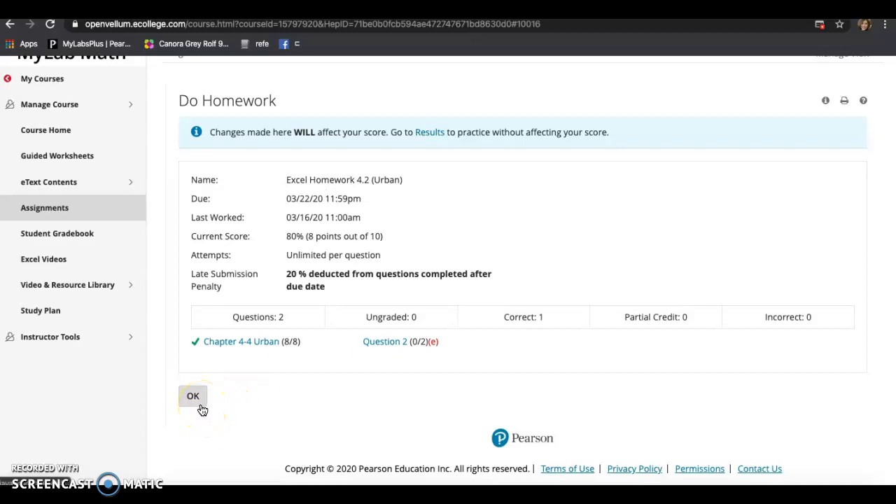